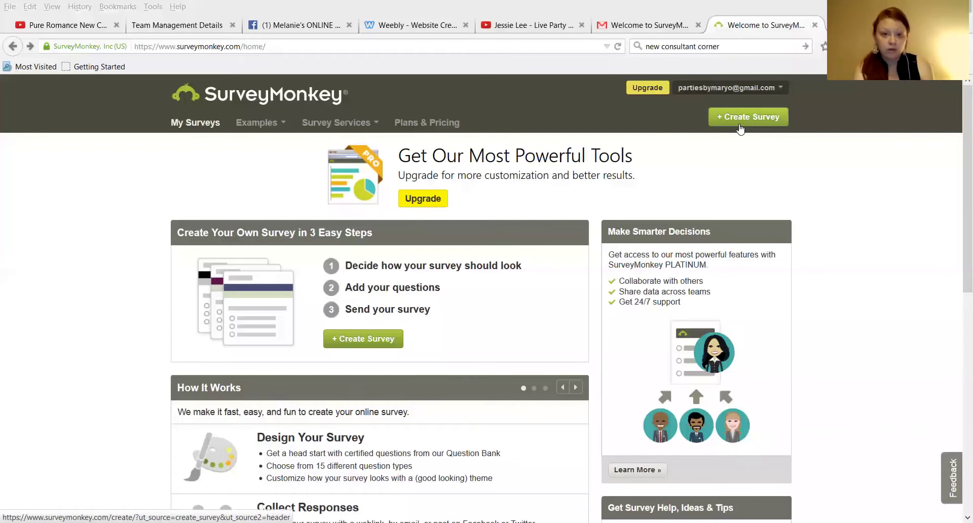
Step: Create a new survey from scratch titled "Product Testing" in the Market Research category
left_click(739, 124)
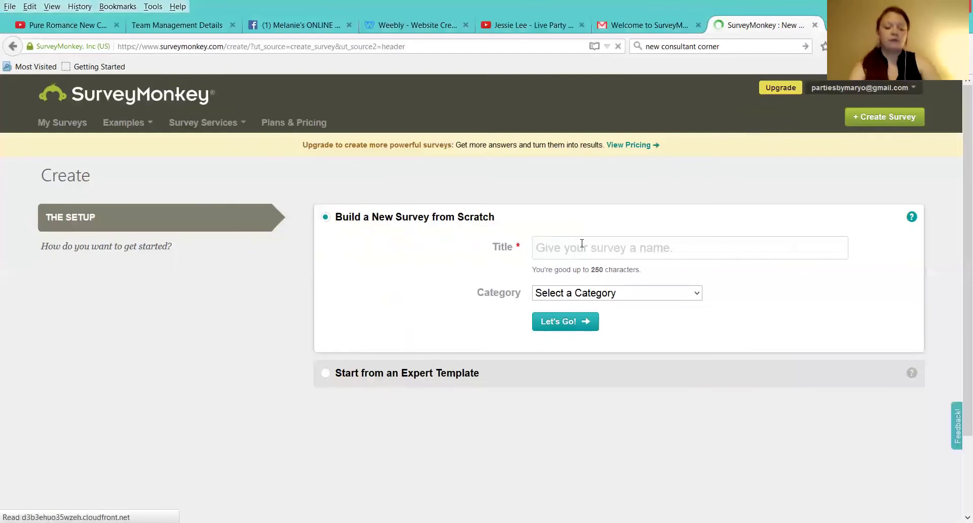
type("Producc")
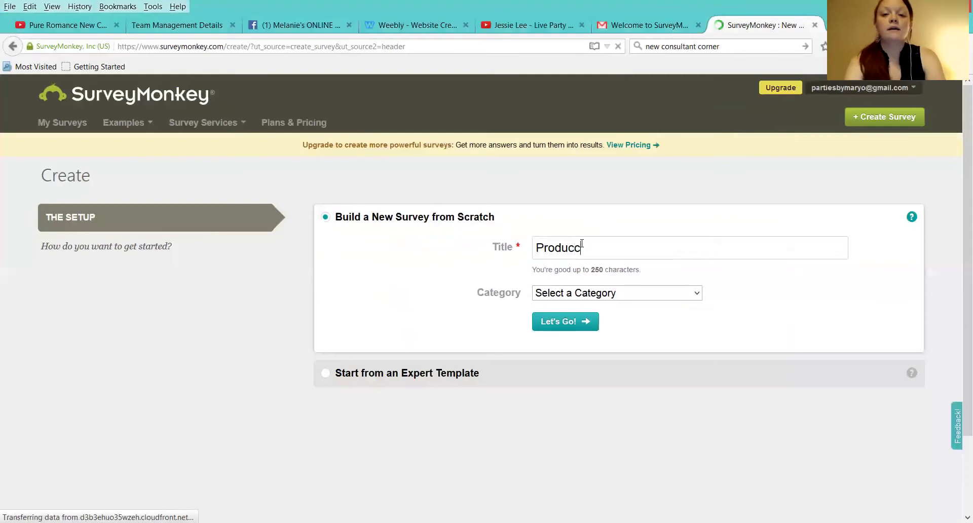
key("BackSpace")
type("t Testing")
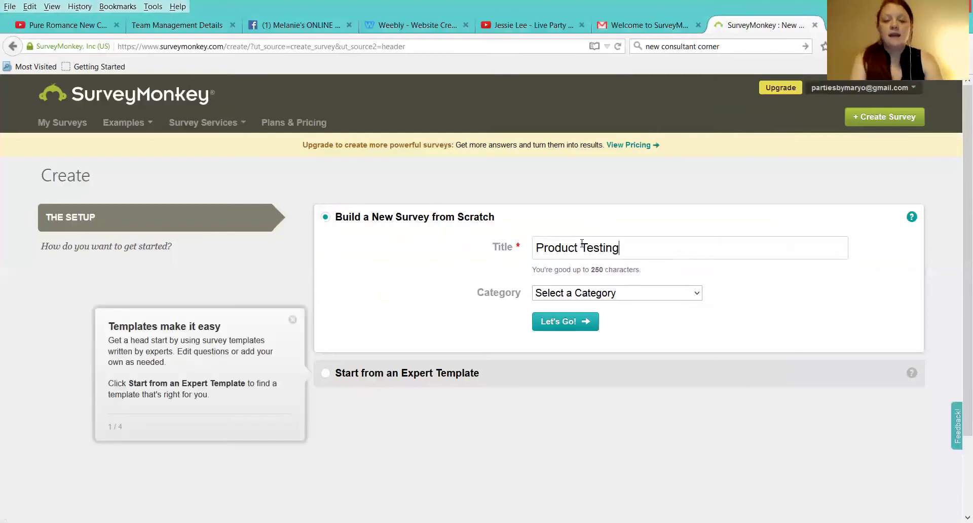
left_click(584, 293)
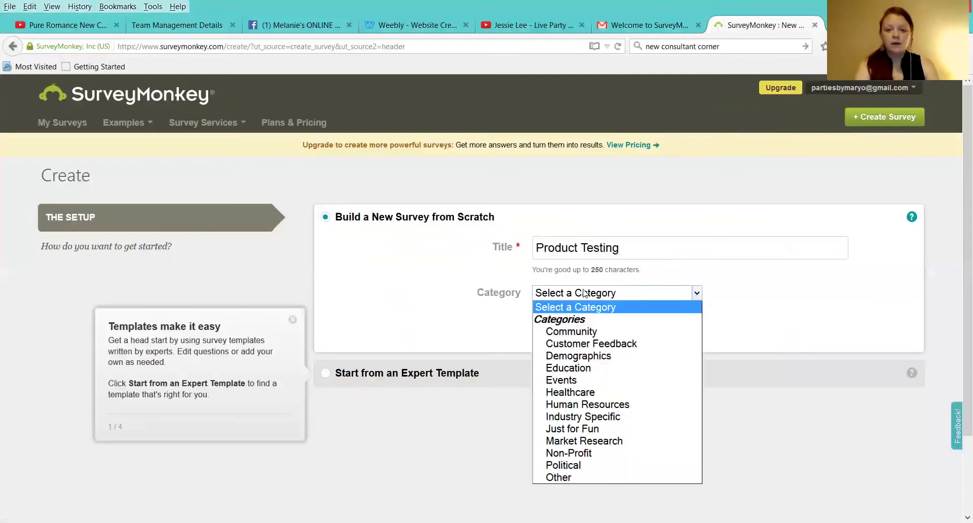
left_click(607, 440)
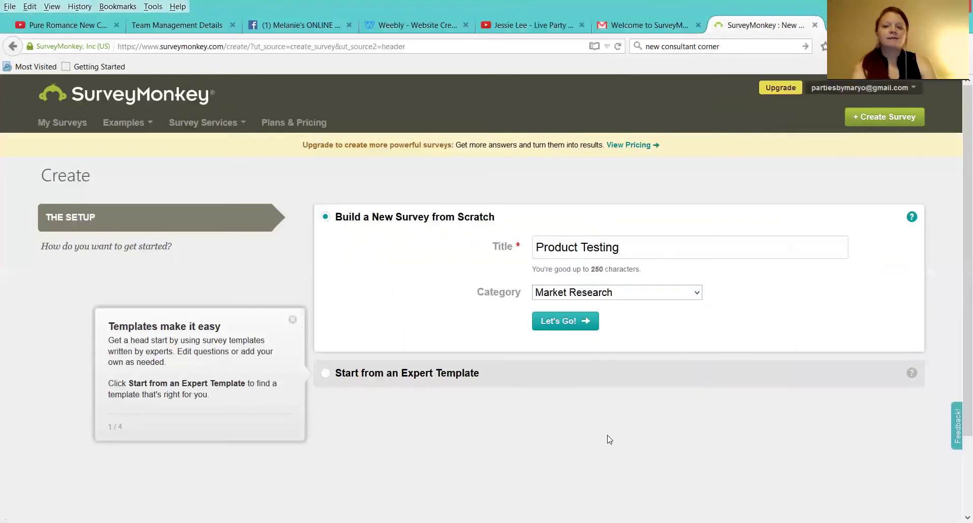
left_click(582, 330)
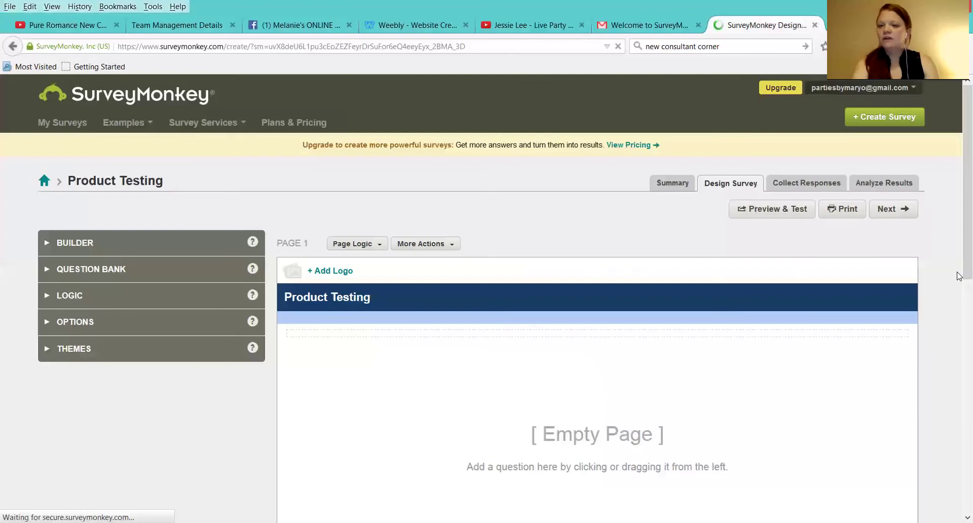
scroll(957, 269, "down", 2)
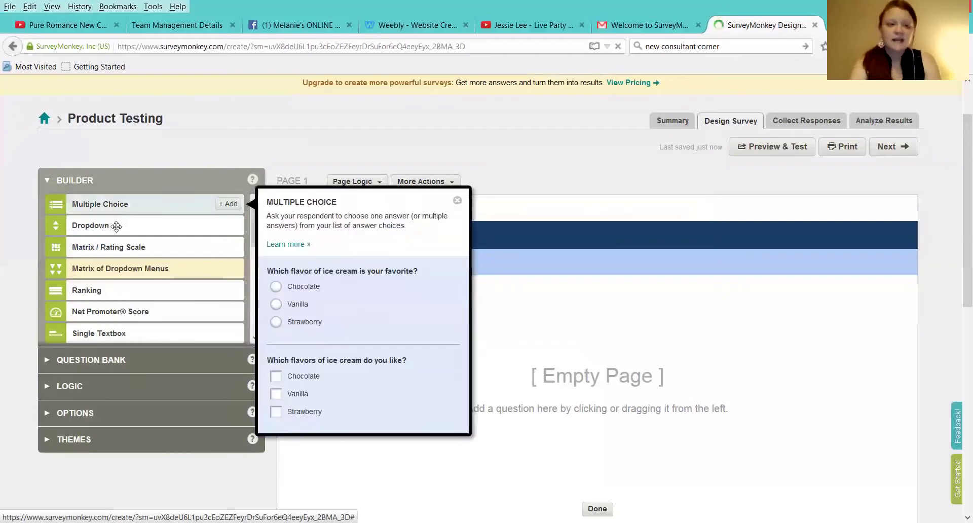
mouse_move(117, 230)
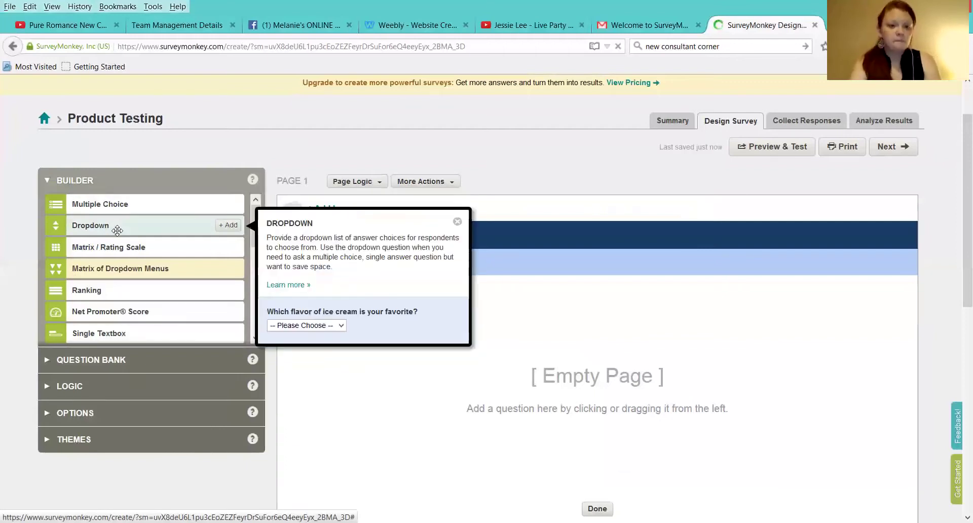
mouse_move(117, 247)
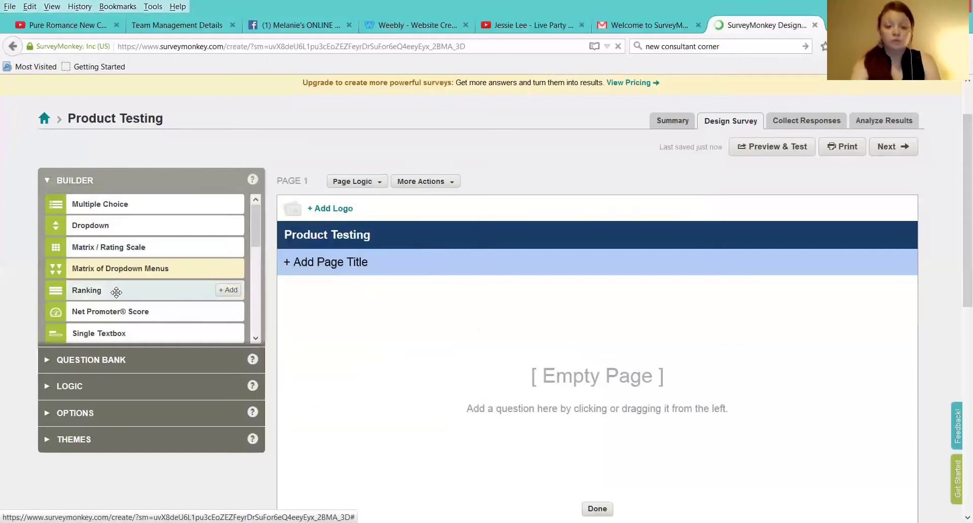
mouse_move(116, 292)
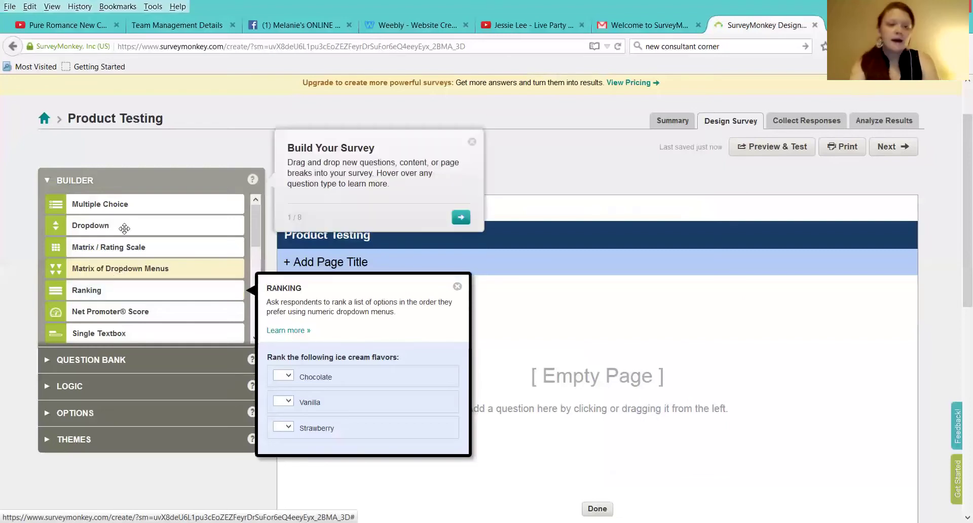
left_click_drag(124, 205, 504, 343)
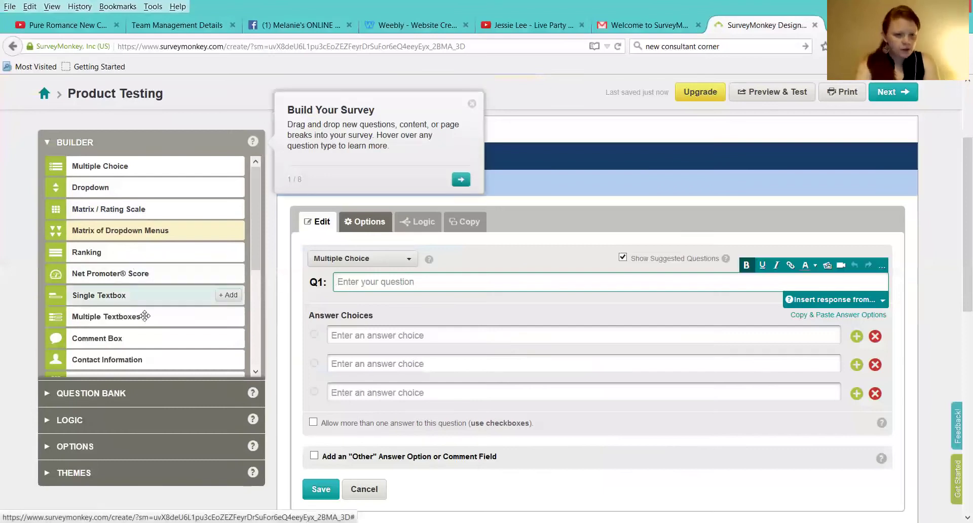
left_click_drag(134, 297, 593, 185)
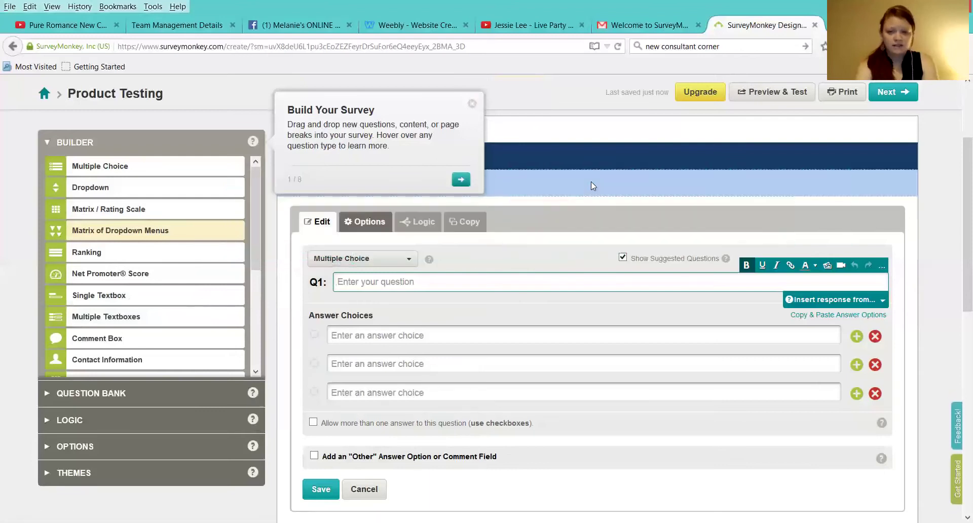
left_click(472, 107)
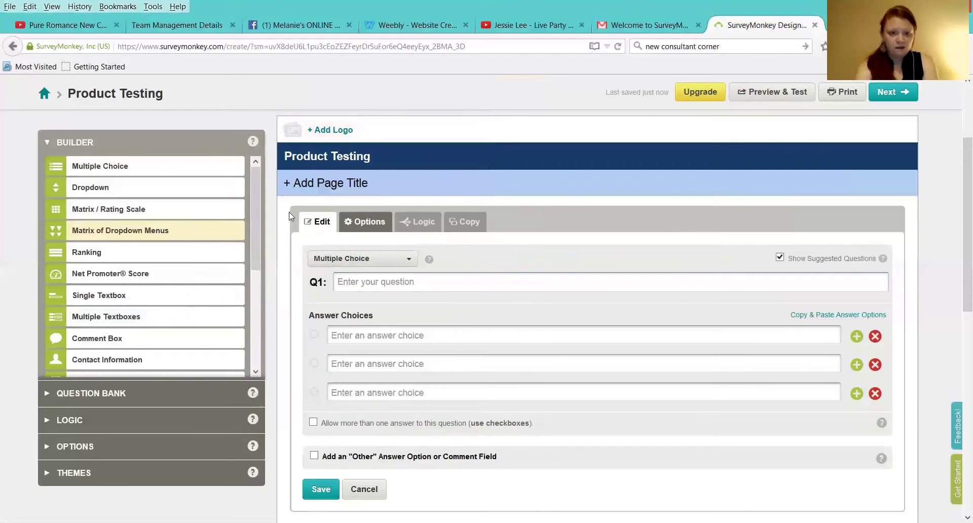
mouse_move(146, 273)
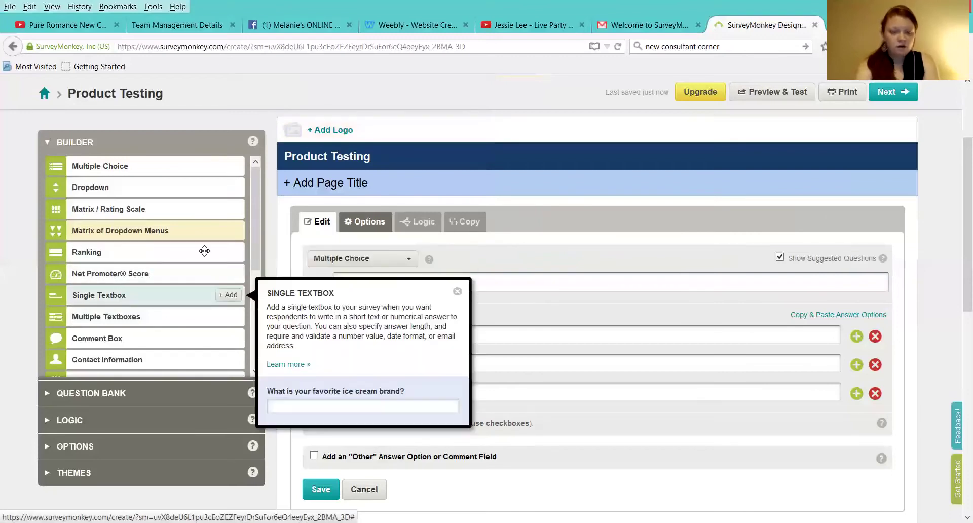
left_click_drag(117, 295, 158, 268)
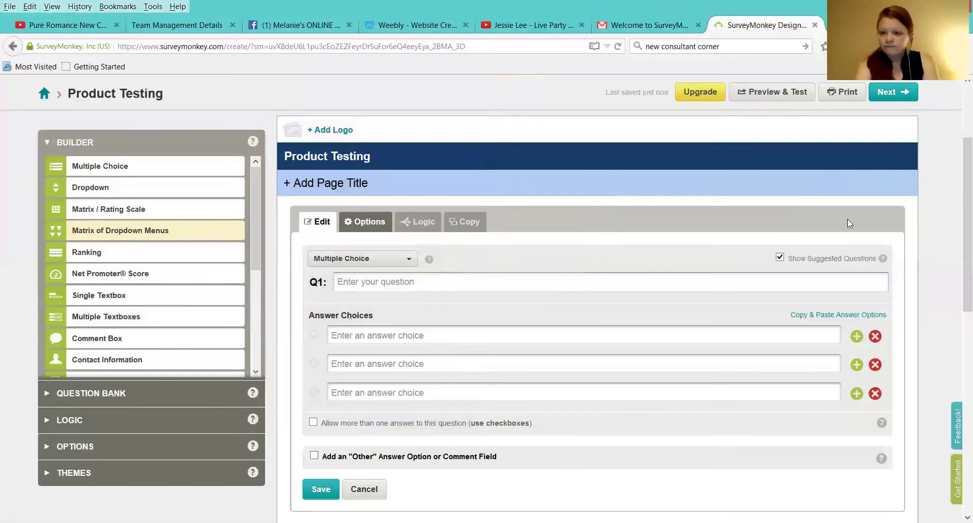
left_click(369, 487)
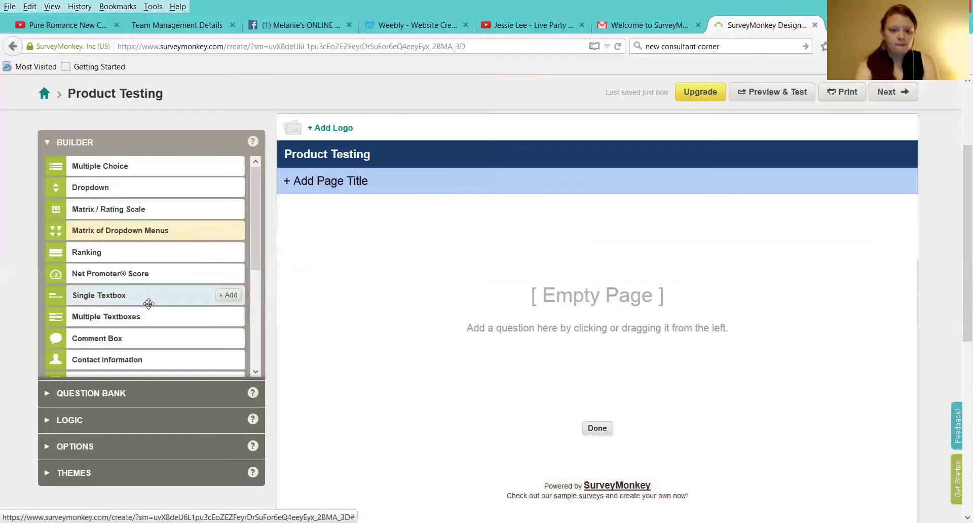
Step: Add a Single Textbox question with the text "Name:" to the empty survey page and save it
mouse_move(148, 302)
left_click_drag(449, 276, 512, 260)
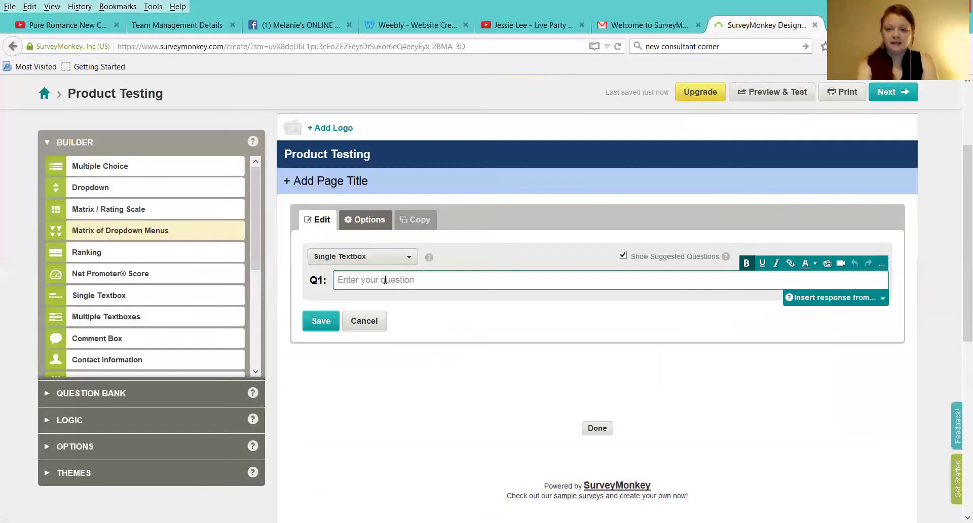
type("What is")
key("BackSpace")
key("BackSpace")
key("BackSpace")
key("BackSpace")
key("BackSpace")
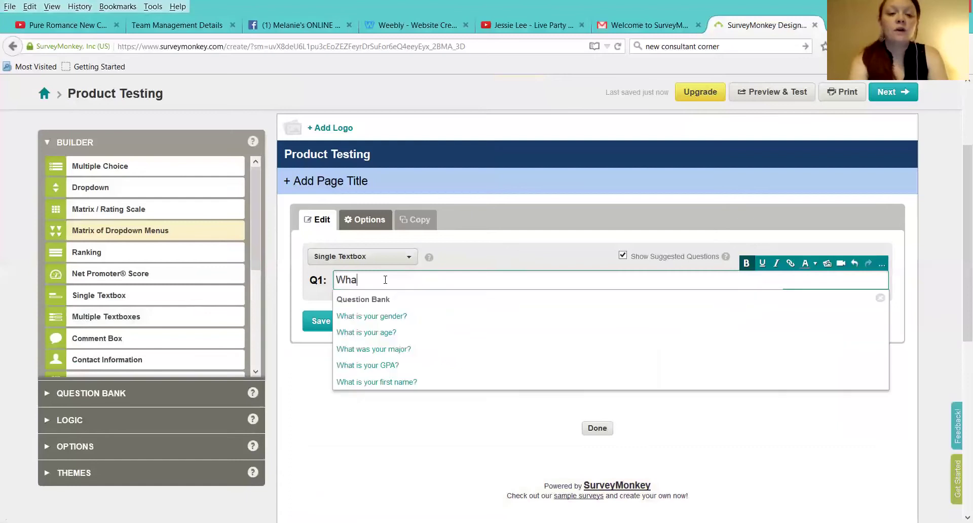
key("BackSpace")
key("BackSpace")
type("Your")
key("BackSpace")
key("BackSpace")
key("BackSpace")
key("BackSpace")
key("BackSpace")
type("Name:")
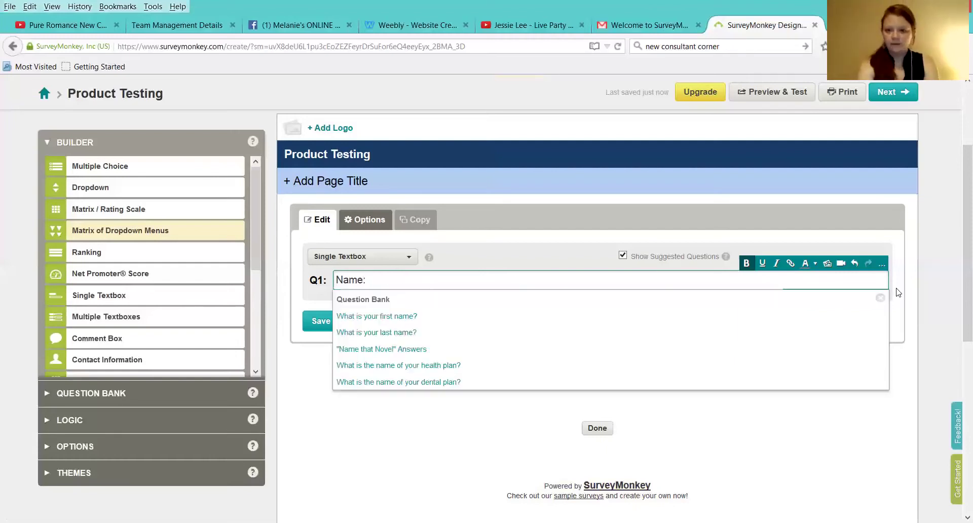
left_click(531, 306)
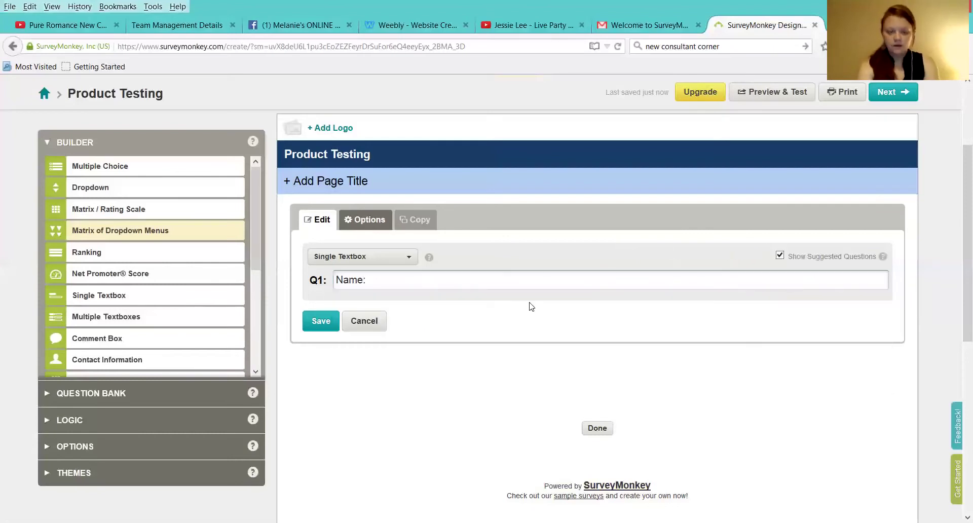
left_click(314, 326)
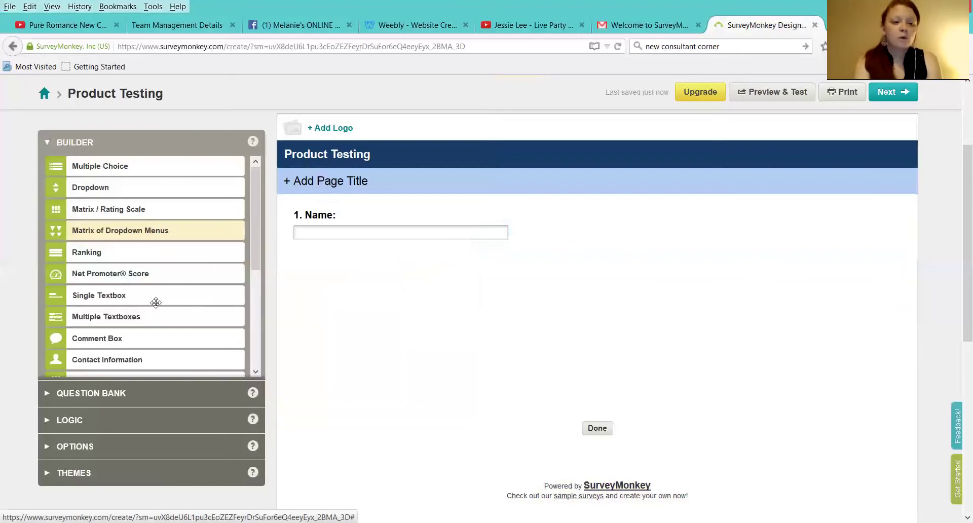
Step: Add a second Single Textbox question reading "Phone:" below the Name question and save it
left_click_drag(152, 297, 342, 274)
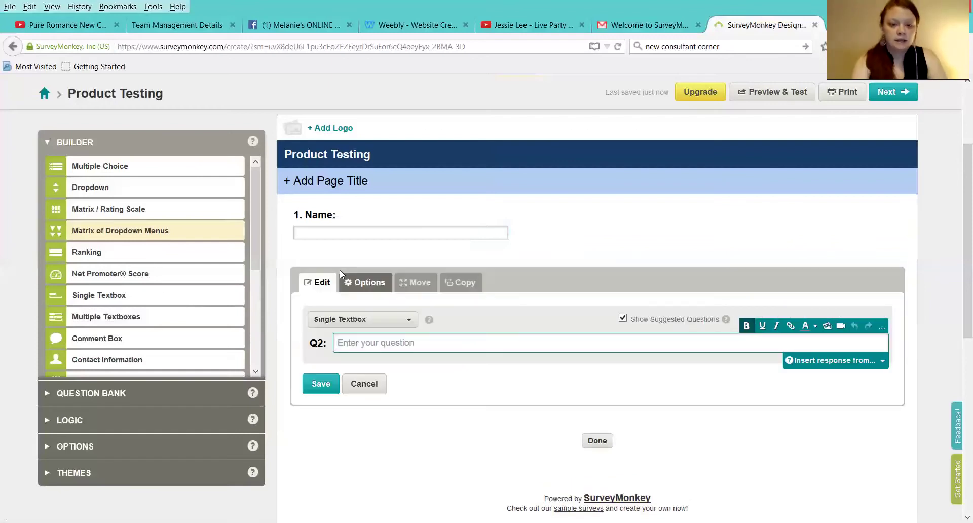
type("P")
key("BackSpace")
type("Phone:")
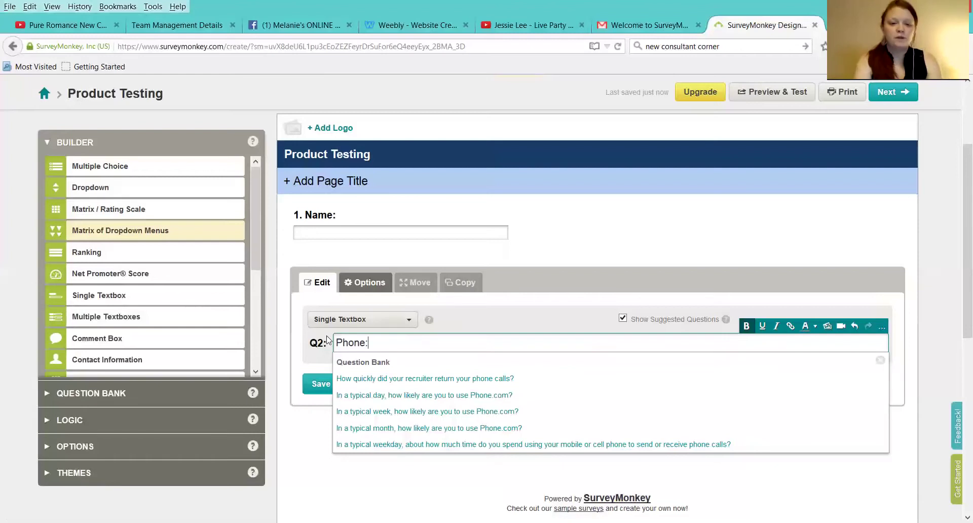
left_click(319, 381)
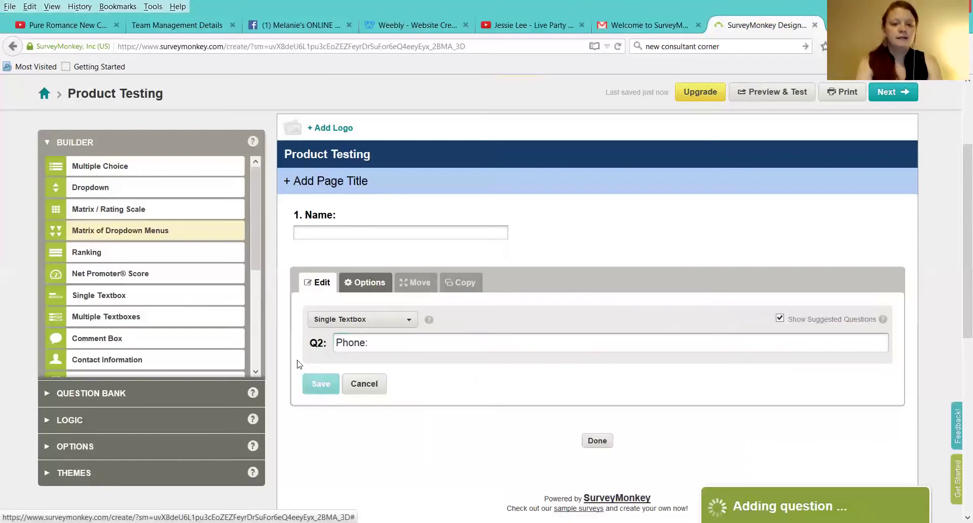
Step: Add a third Single Textbox question reading "Email:" below the Phone question and save it
left_click_drag(127, 295, 377, 350)
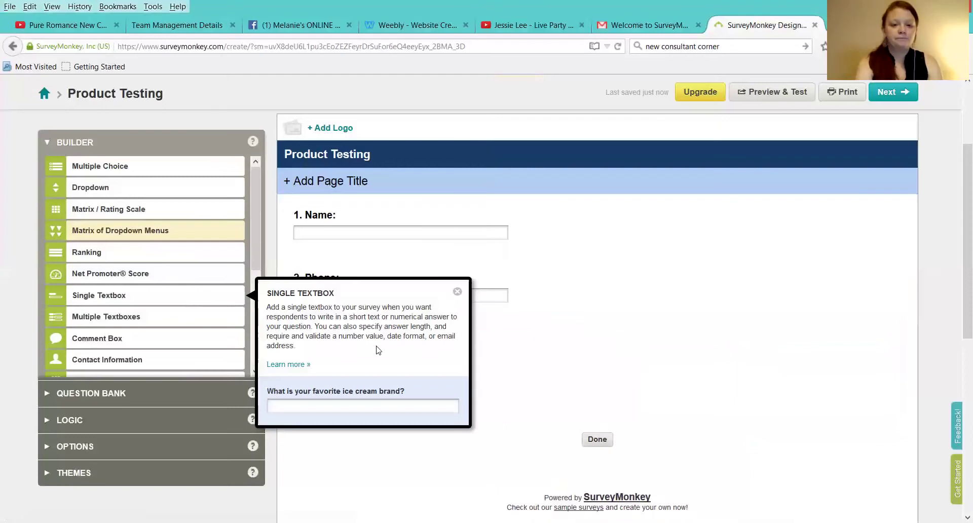
left_click(457, 293)
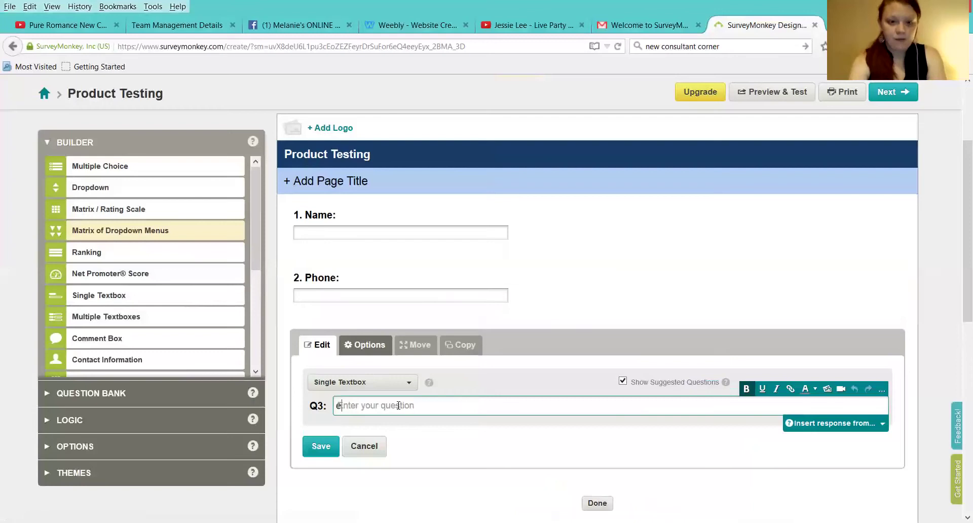
type("Addre")
key("BackSpace")
key("BackSpace")
key("BackSpace")
key("BackSpace")
key("BackSpace")
type("Email:")
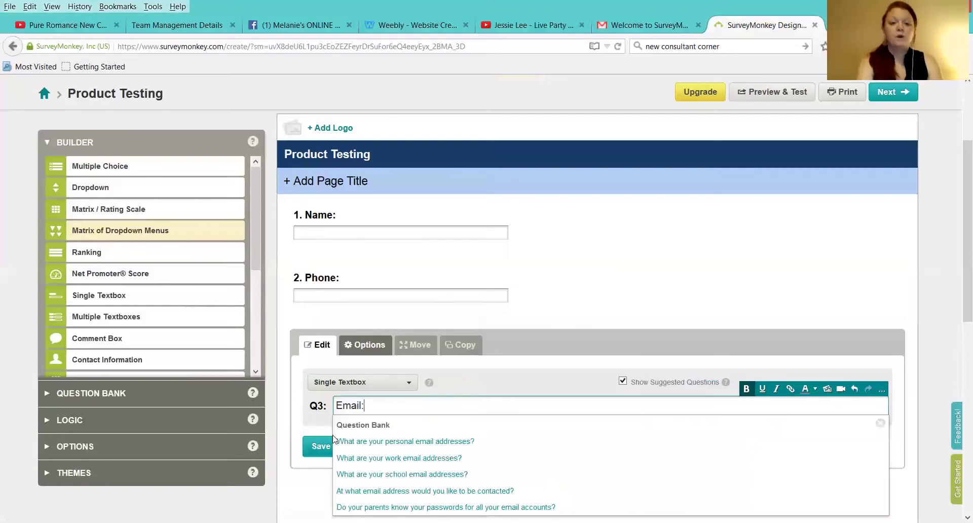
left_click(314, 453)
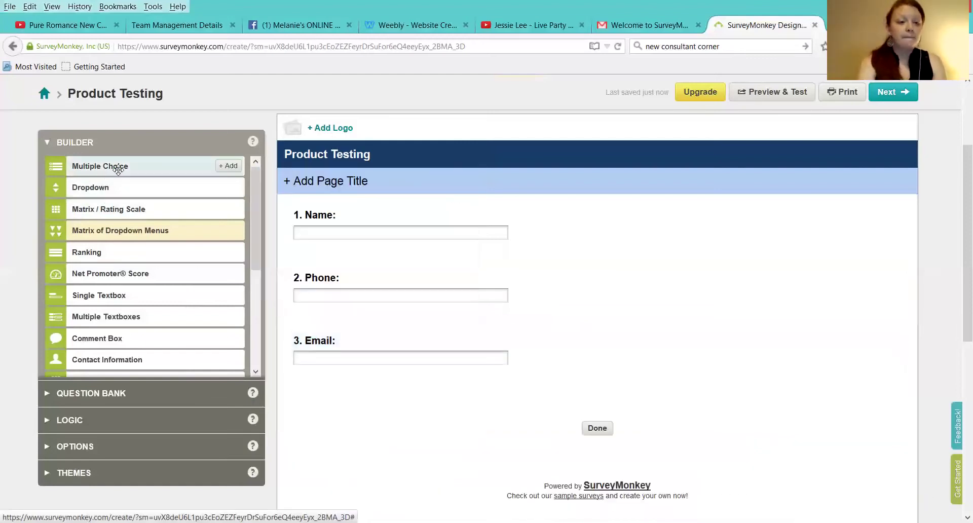
Step: Add a Multiple Choice question below the Email question and allow more than one answer using checkboxes
mouse_move(118, 169)
left_click_drag(118, 170, 377, 405)
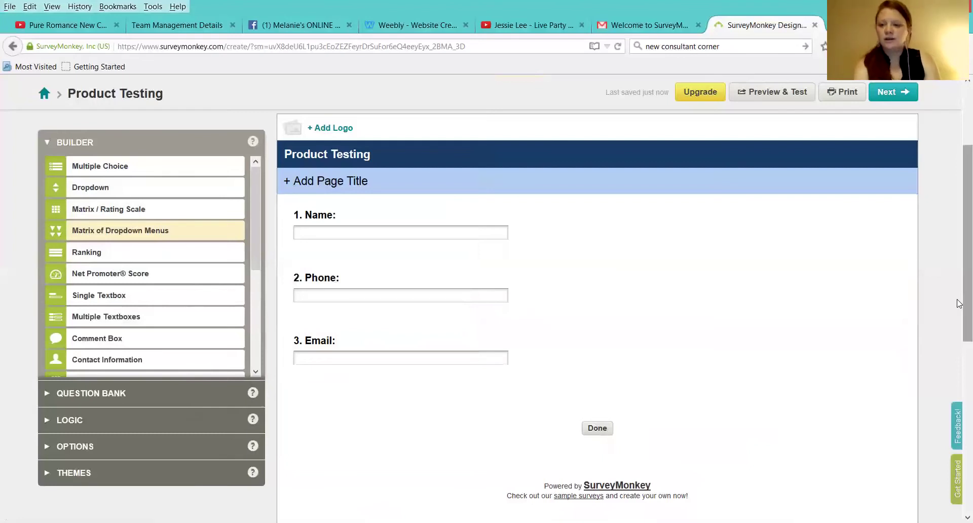
scroll(959, 306, "down", 2)
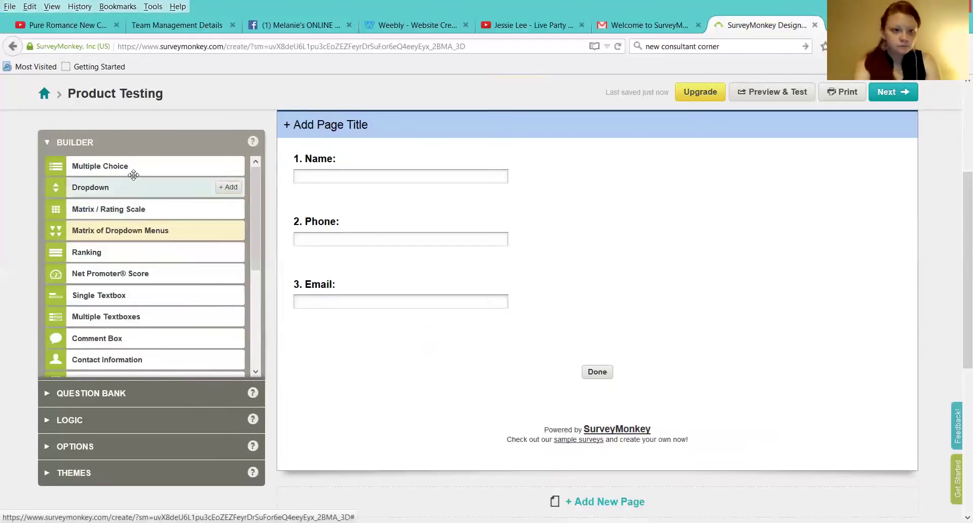
left_click_drag(231, 218, 518, 338)
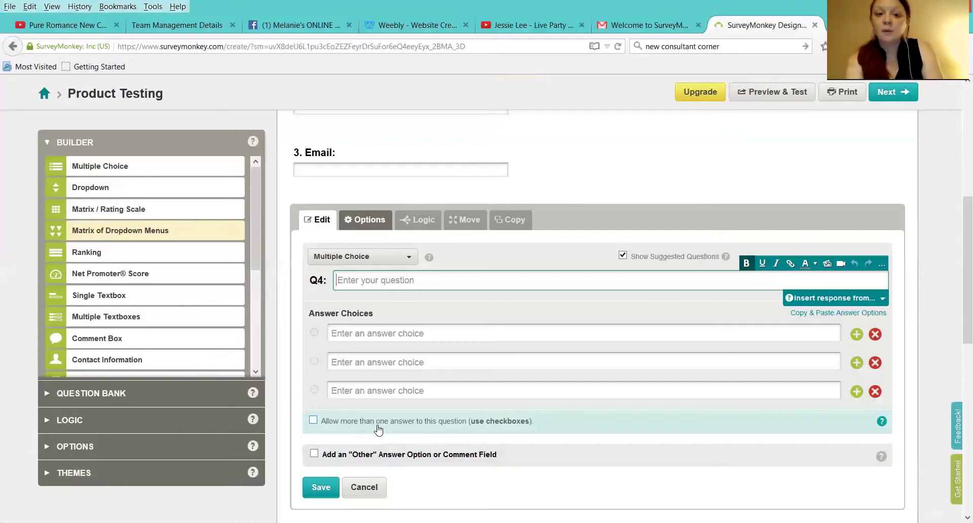
left_click(378, 430)
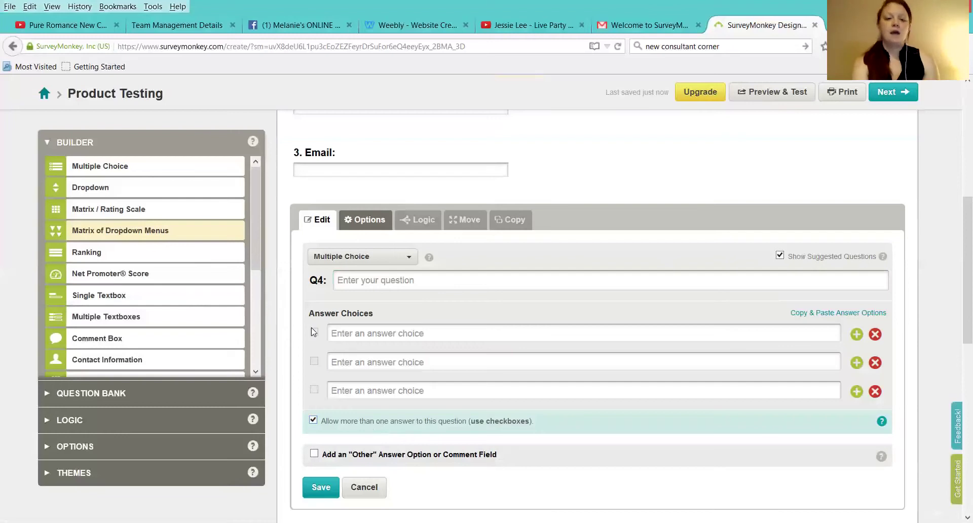
Step: Enter "What product are you interested in testing?" as the text of the multiple choice question
left_click(346, 330)
left_click(394, 279)
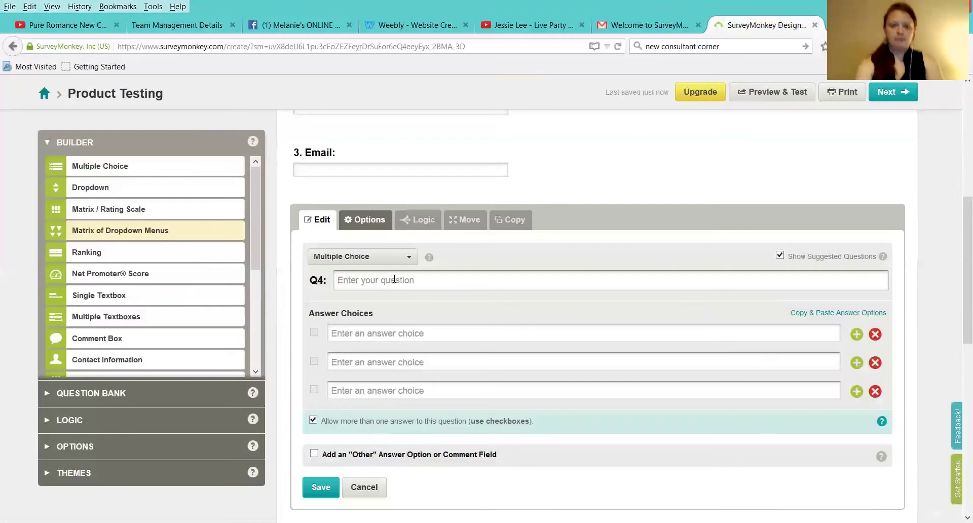
type("What product are")
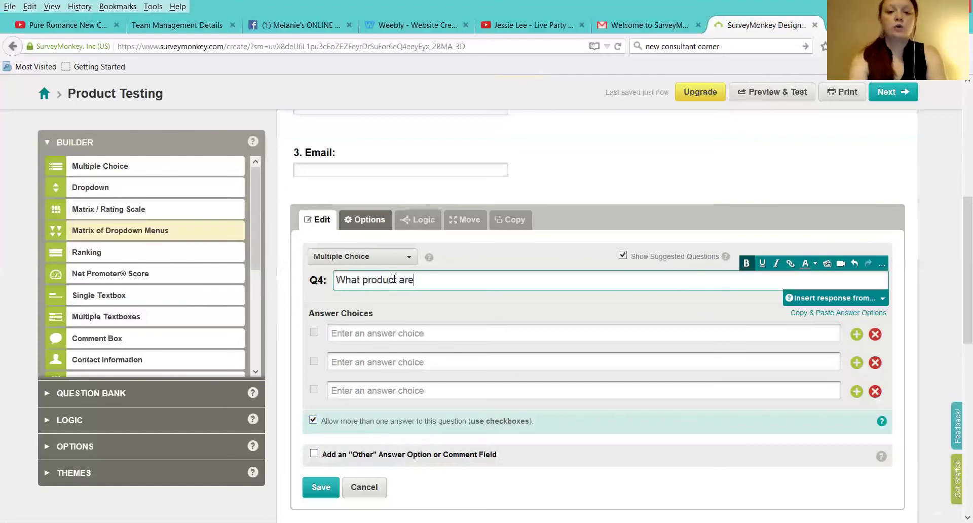
type(" you intereste")
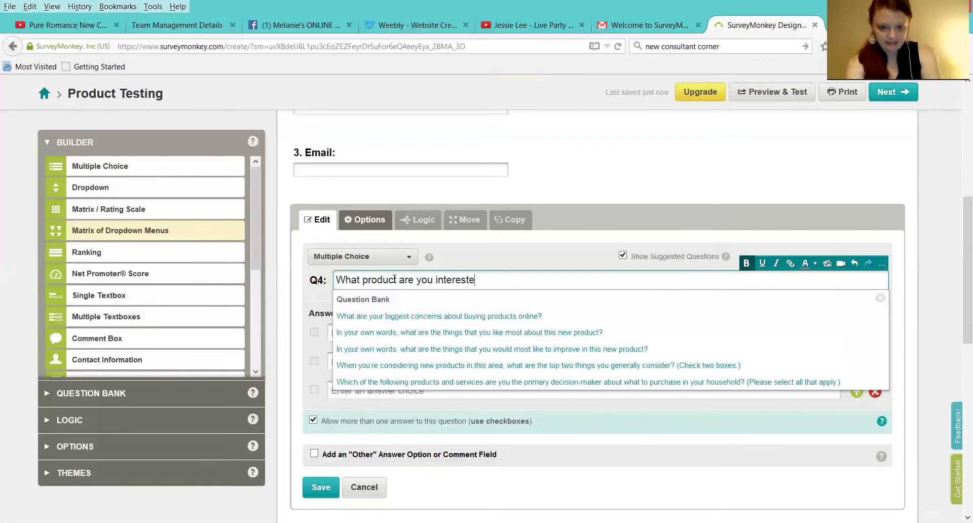
type("d in testing?")
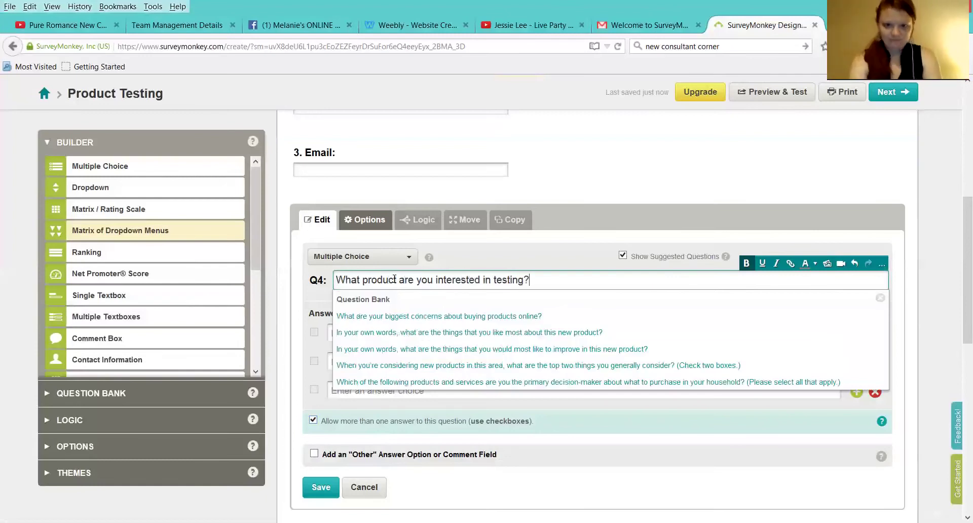
key("Tab")
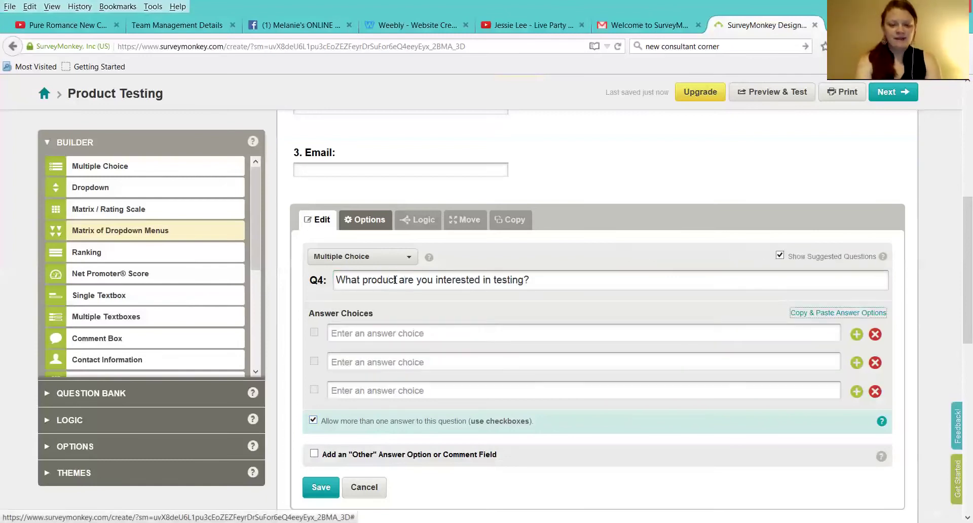
Step: Fill in the first three answer choices as Body Boost, Revive and Save My Skin
left_click(441, 333)
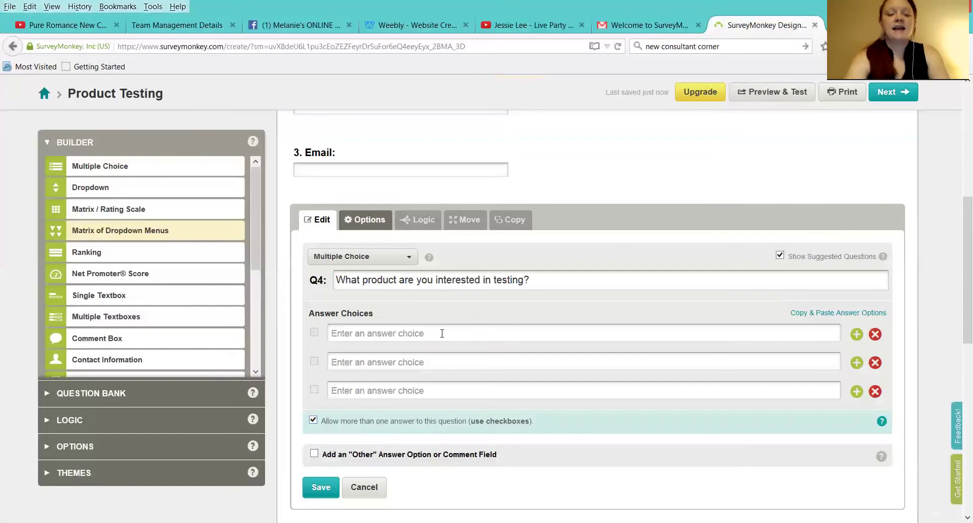
left_click(442, 333)
type("Body Boos")
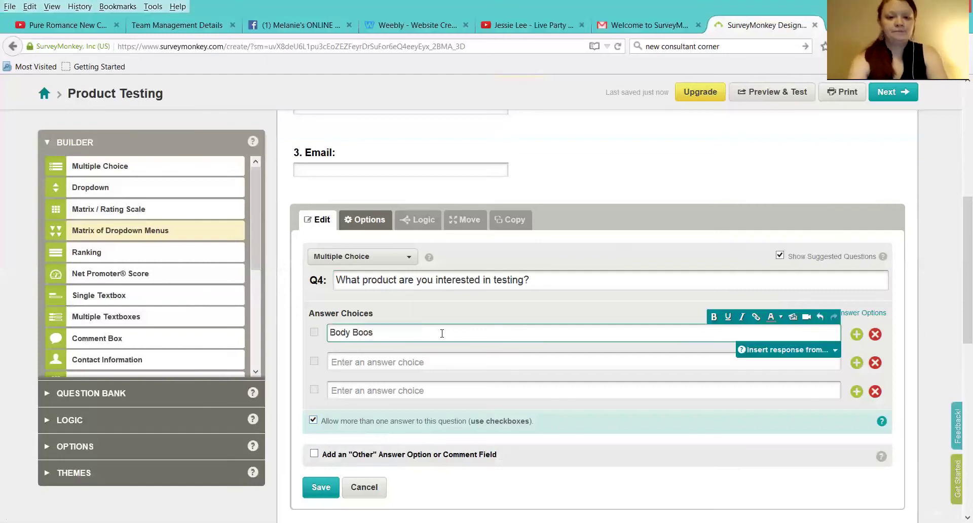
type("t")
key("Tab")
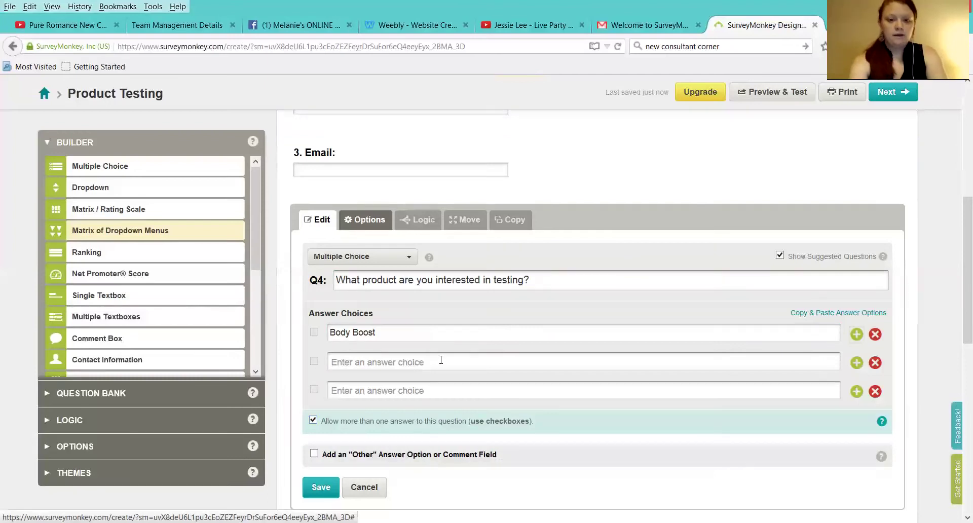
left_click(440, 360)
type("Revive")
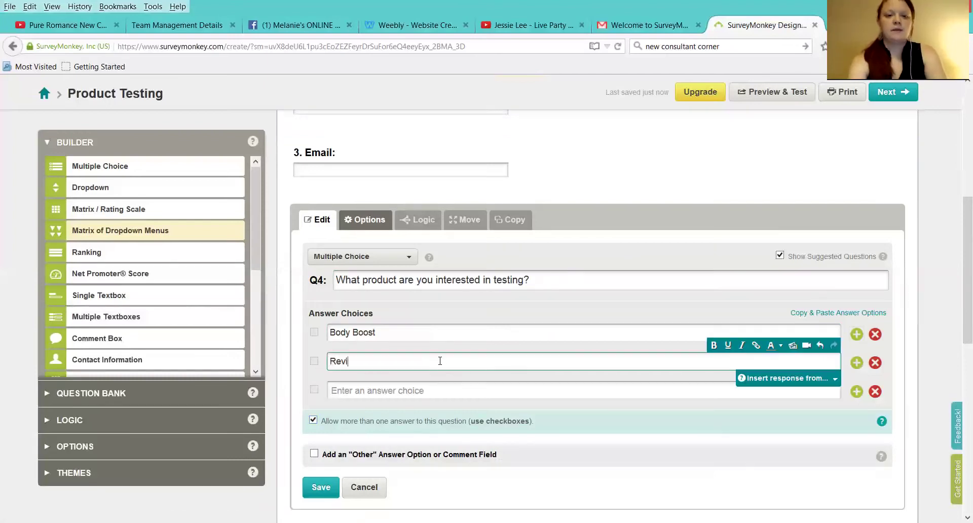
left_click(382, 390)
type("Save My Skin")
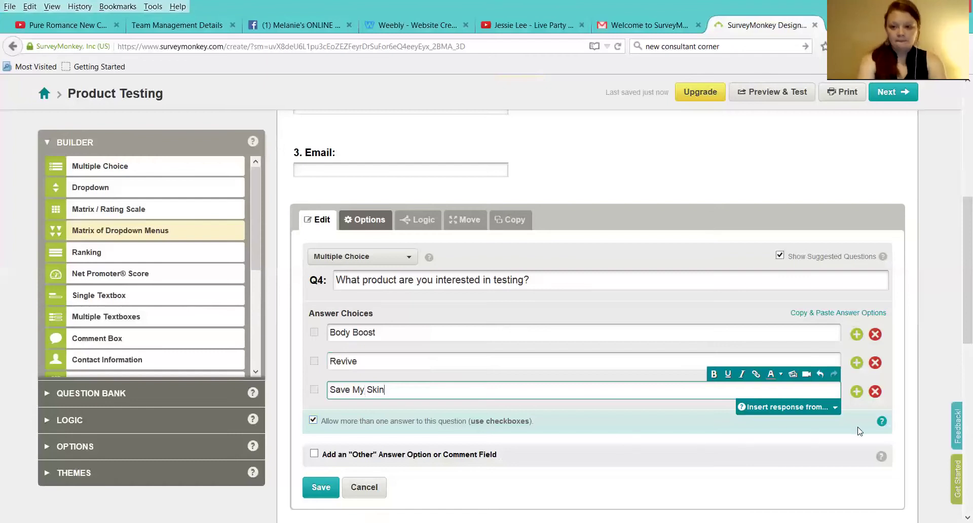
left_click(526, 440)
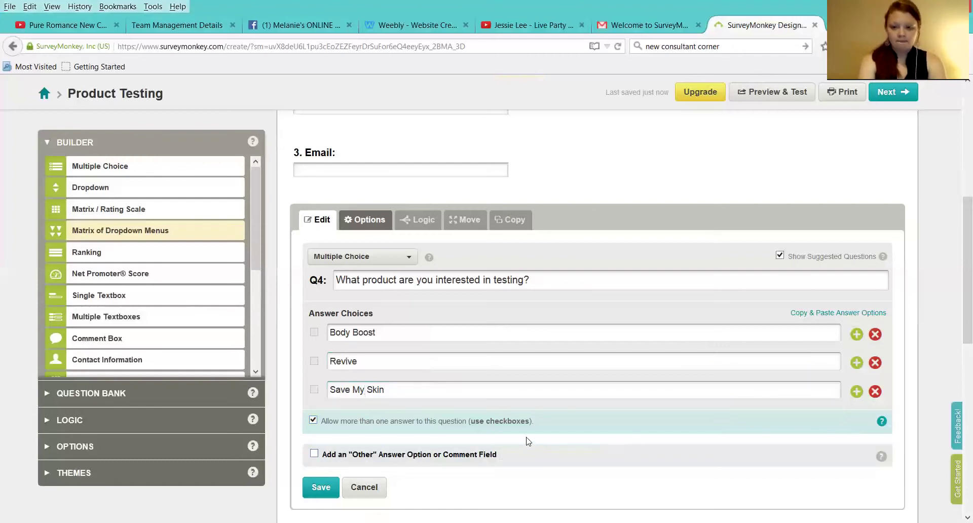
Step: Add Great Head and Just Like Me as the fourth and fifth answer choices and save the question
left_click(857, 391)
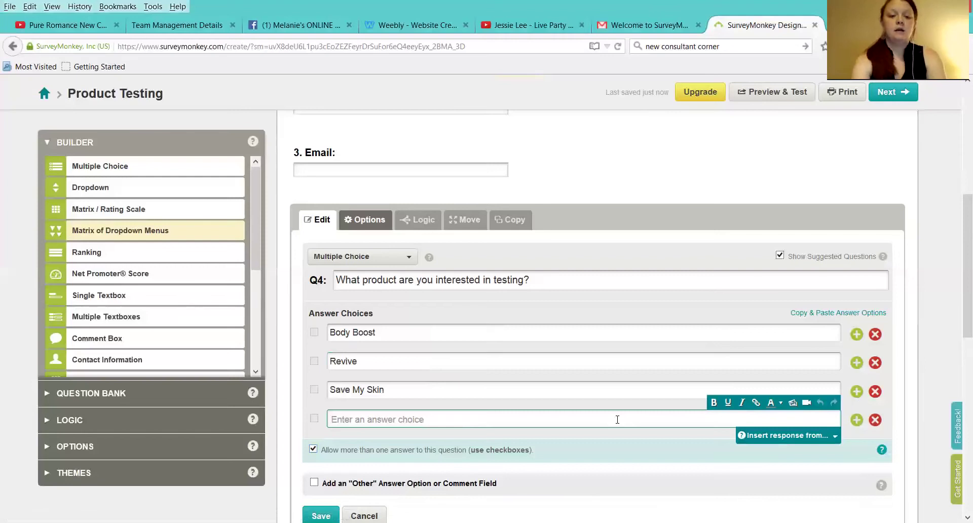
type("Grea H")
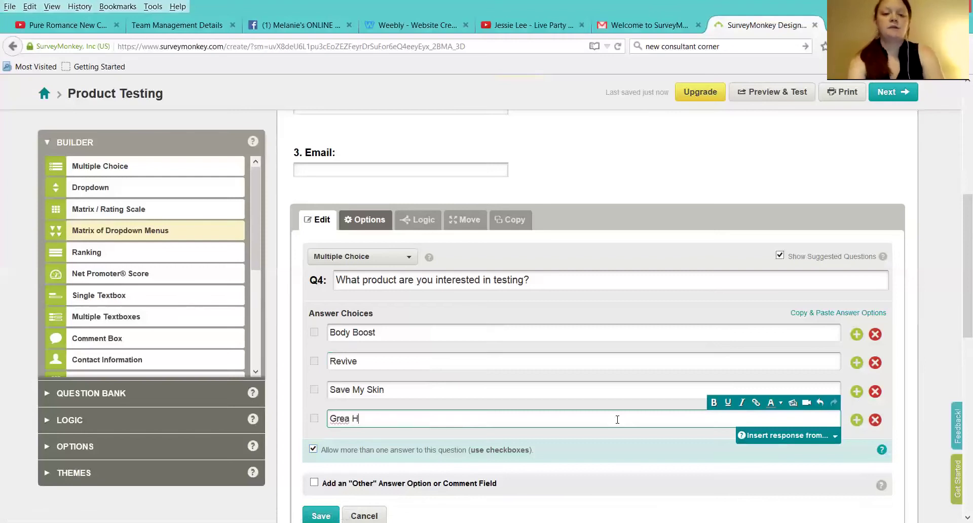
key("BackSpace")
key("BackSpace")
type("t Head")
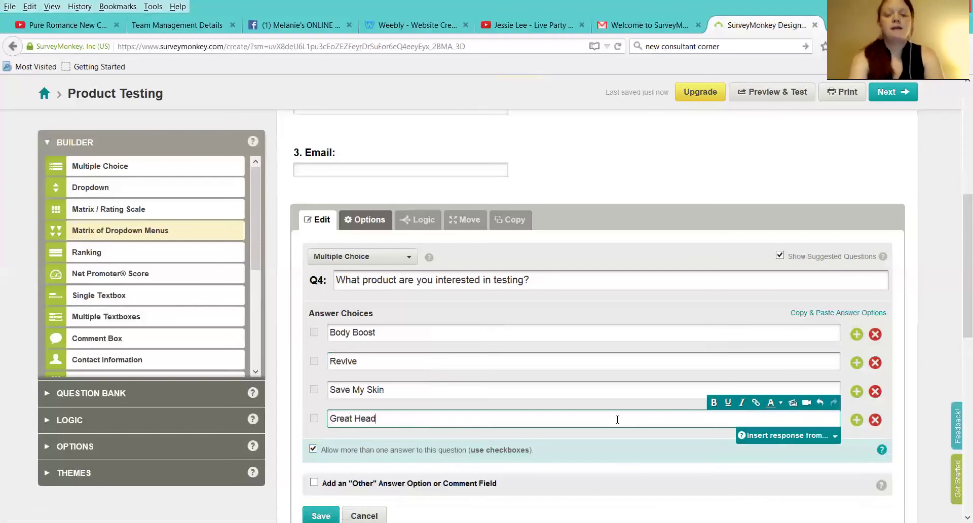
left_click(854, 422)
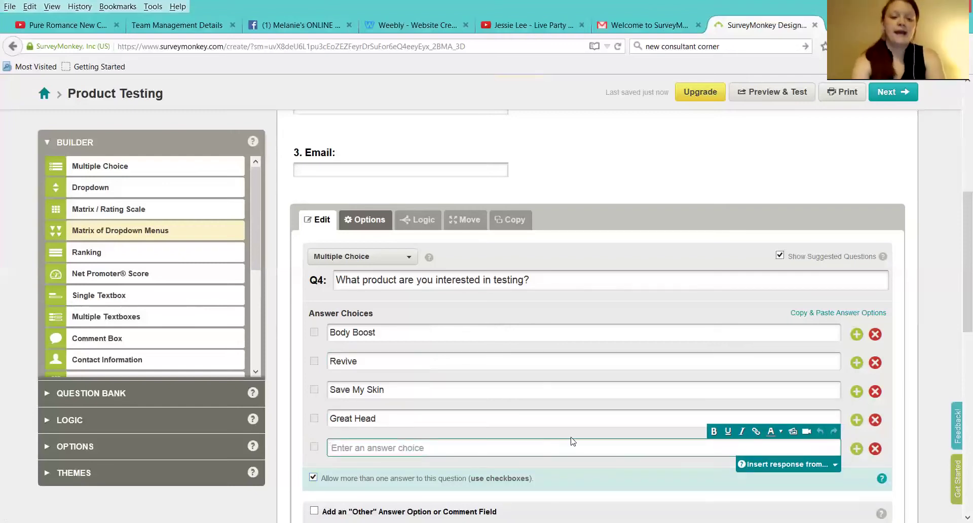
type("Just Like Me")
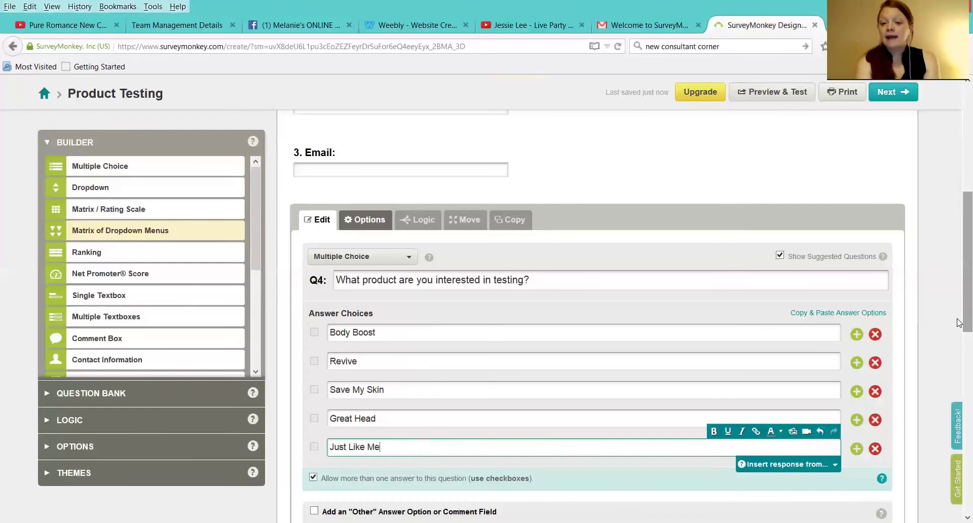
scroll(958, 338, "down", 1)
scroll(958, 350, "down", 3)
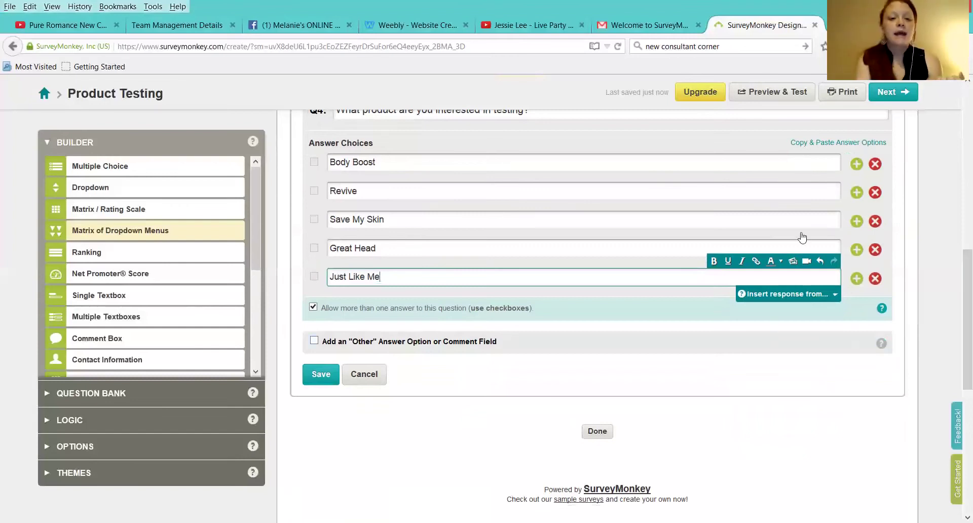
scroll(959, 357, "down", 1)
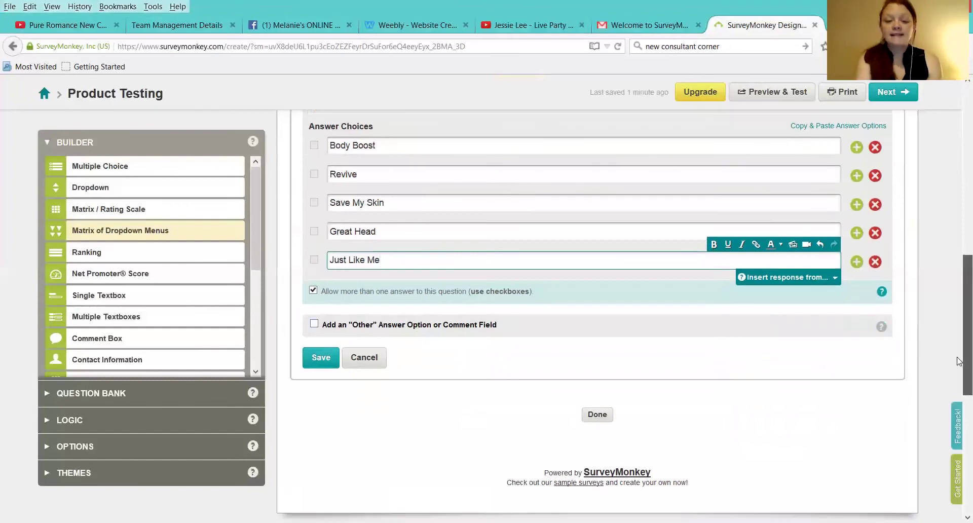
left_click(321, 360)
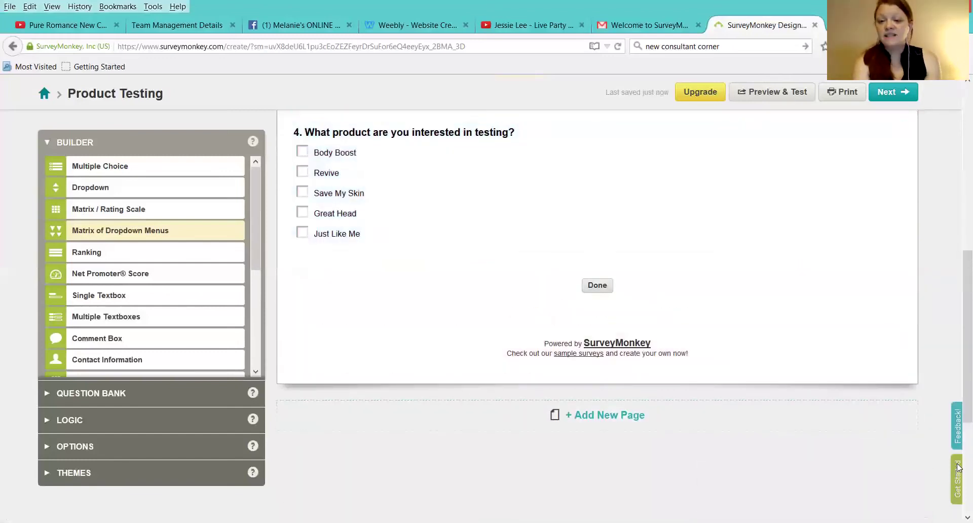
Step: Add a page title reading "Pure Romance by", the consultant's first name and "Product Testing", and save it
scroll(959, 349, "up", 5)
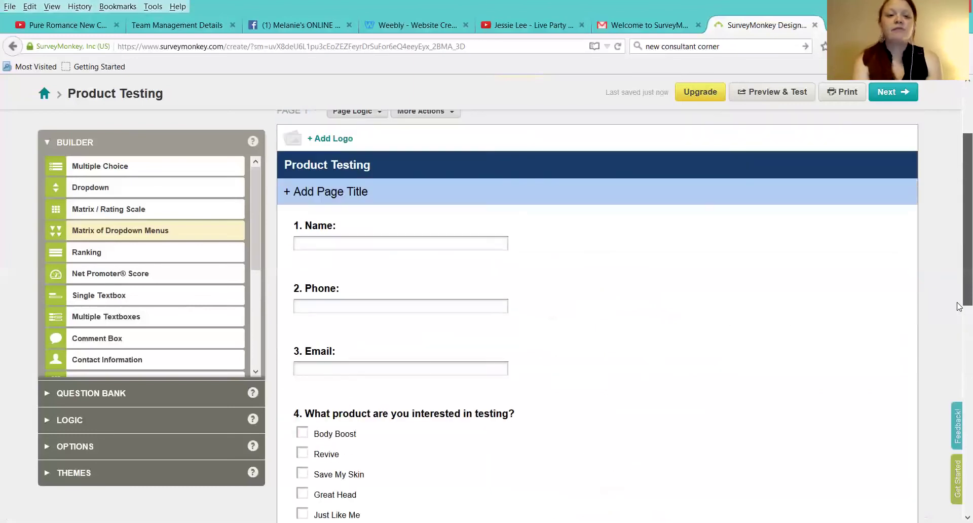
scroll(959, 324, "down", 3)
scroll(959, 284, "up", 4)
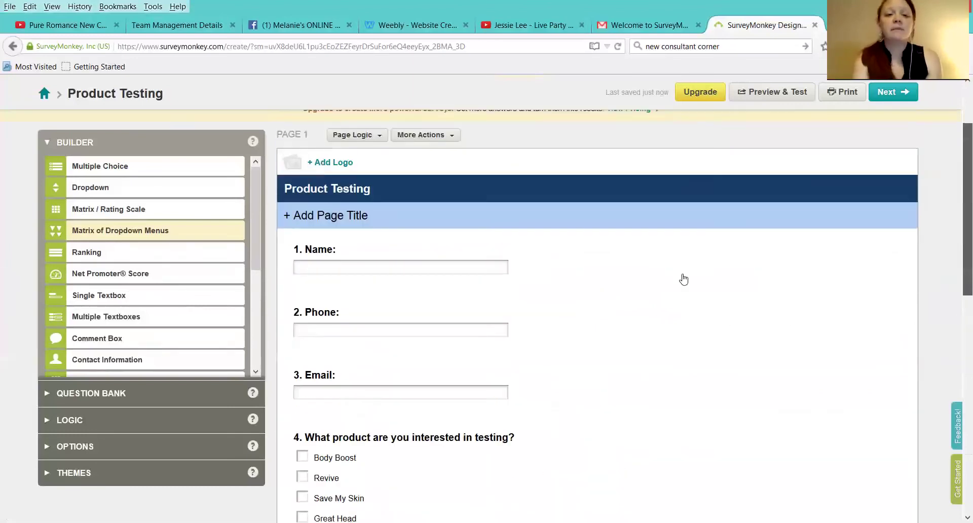
scroll(683, 279, "up", 2)
left_click(353, 234)
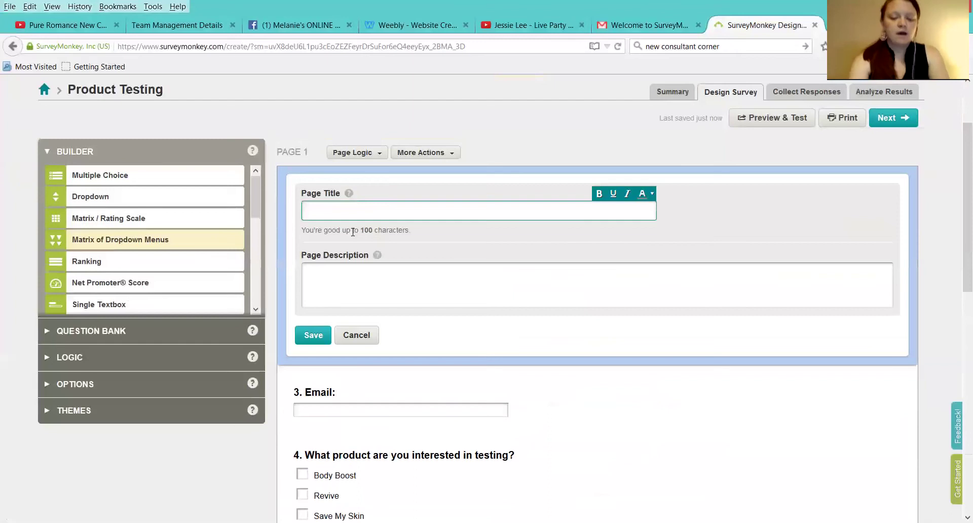
type("Pure")
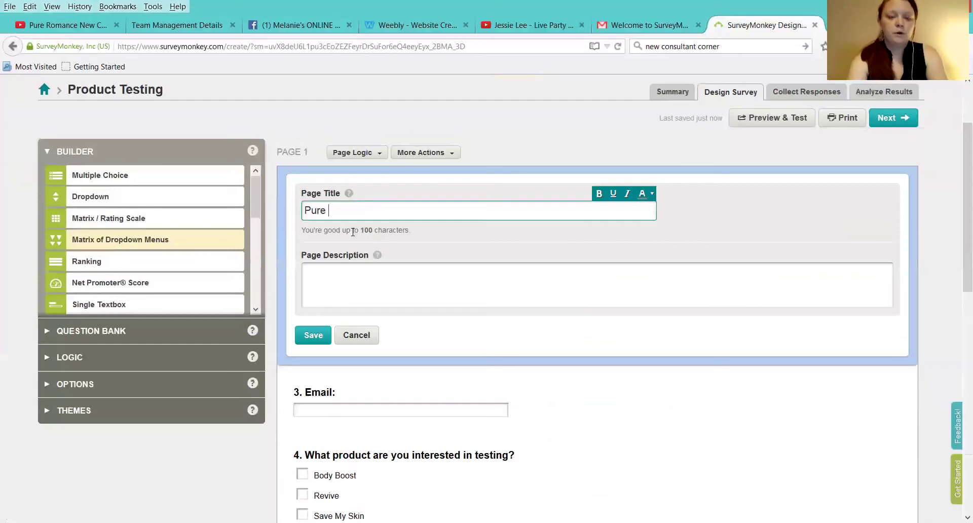
type(" Romane by")
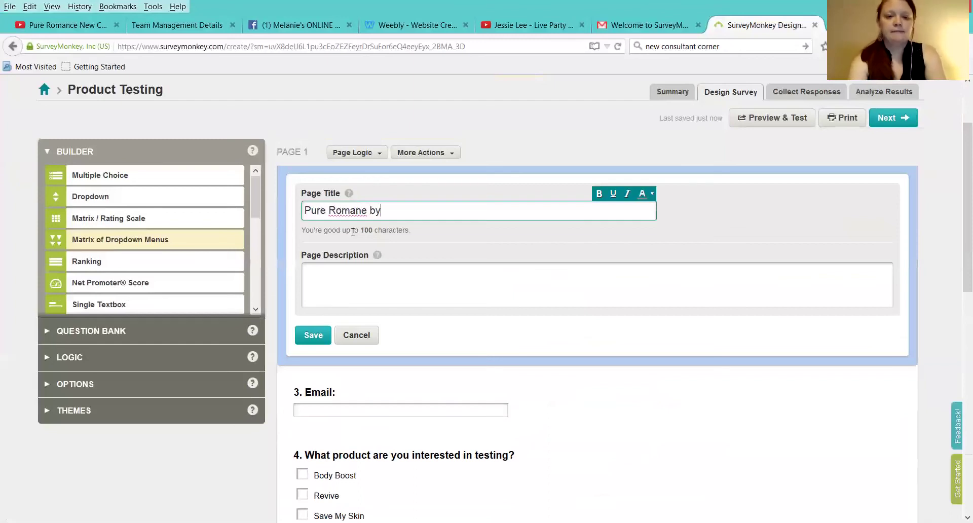
key("BackSpace")
key("BackSpace")
key("BackSpace")
key("BackSpace")
key("BackSpace")
key("BackSpace")
key("BackSpace")
key("BackSpace")
key("BackSpace")
type("Romance by Mary Product ")
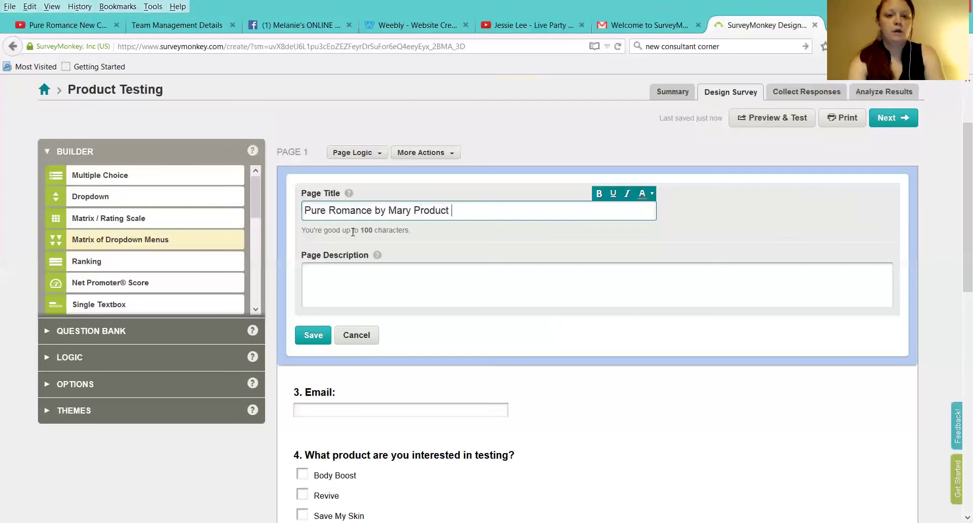
type("Testing")
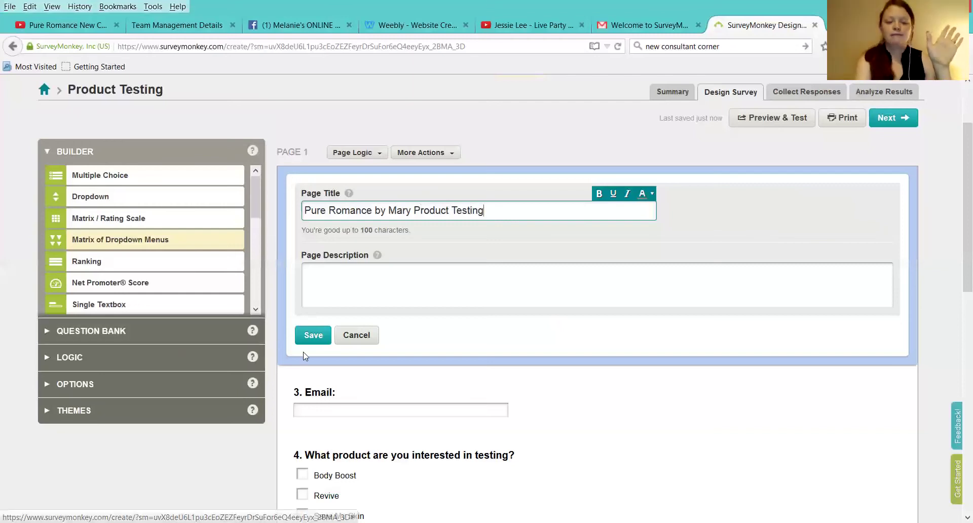
left_click(311, 335)
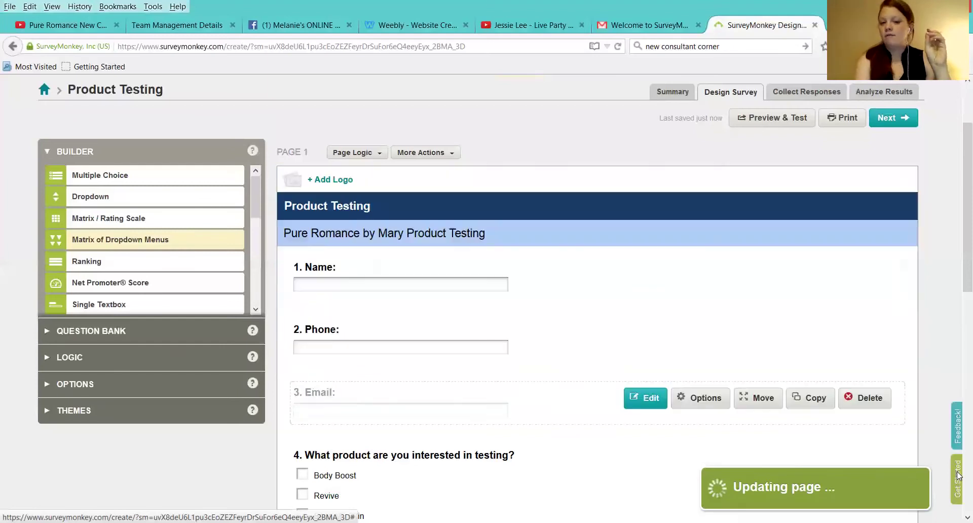
Step: Check the labels of the survey page's Done, Previous and Next buttons and save them
scroll(575, 388, "down", 5)
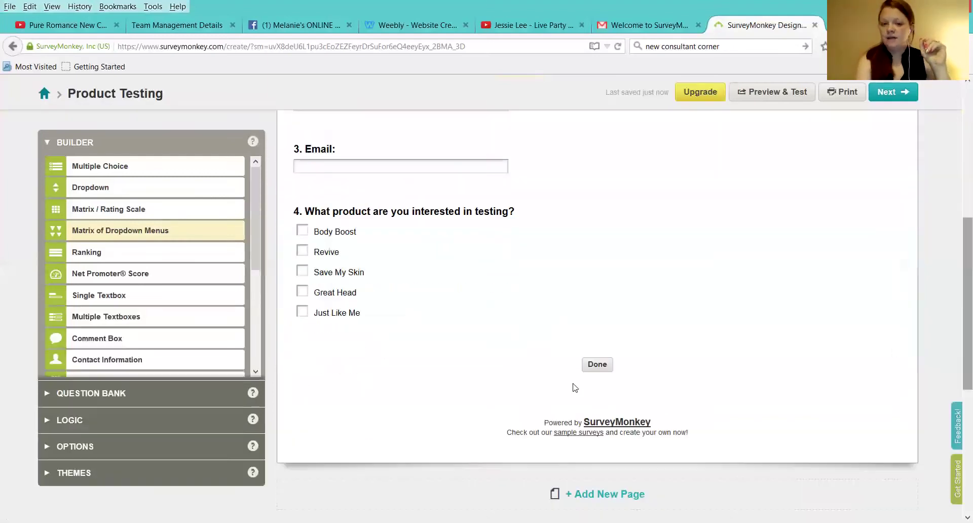
left_click(592, 368)
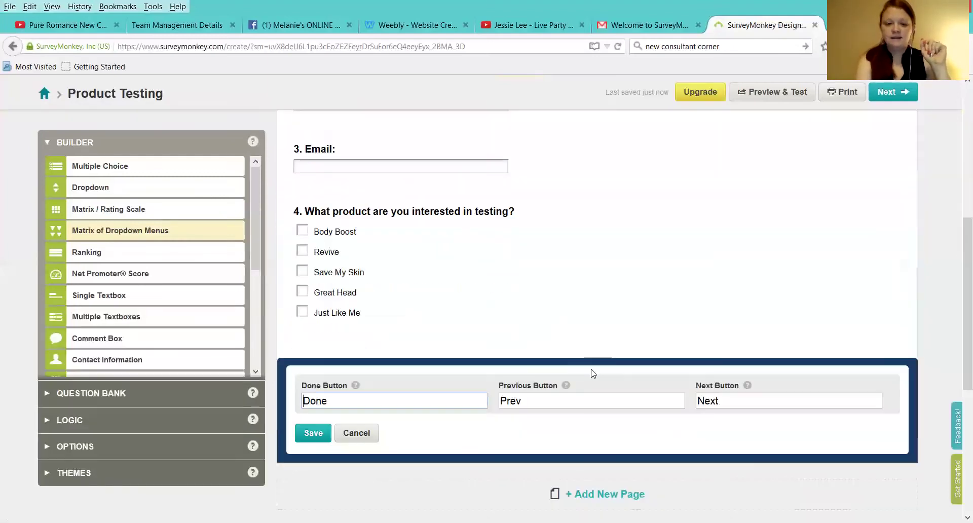
left_click(312, 440)
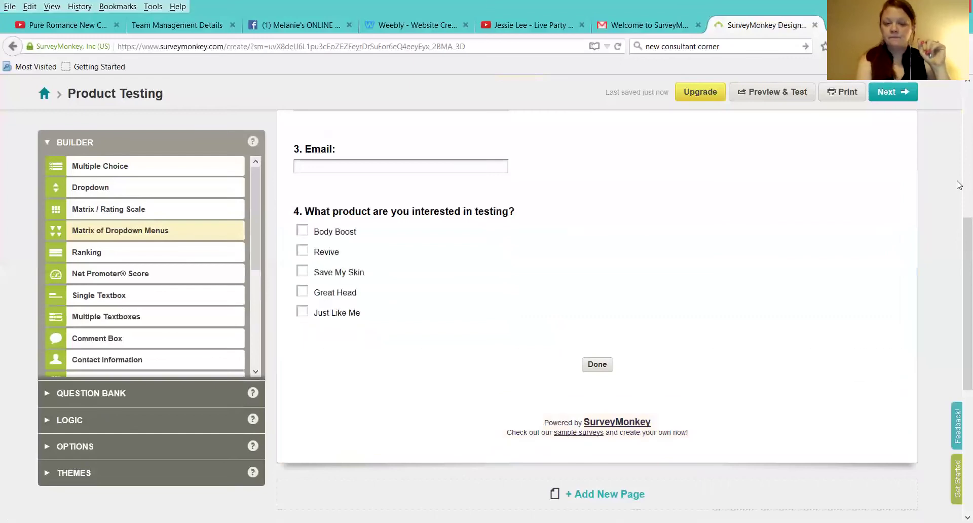
Step: Preview the survey and fill its name, phone and email fields with test entries
left_click(782, 97)
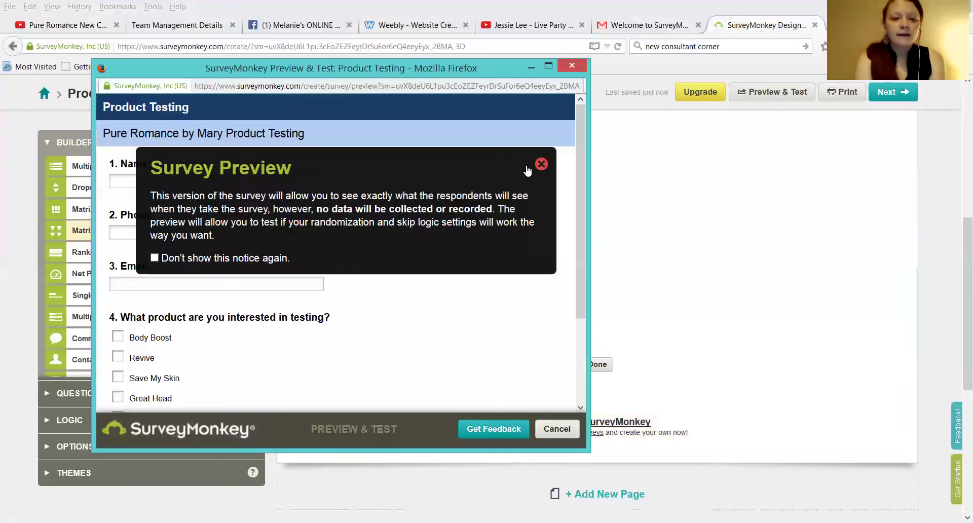
left_click(541, 163)
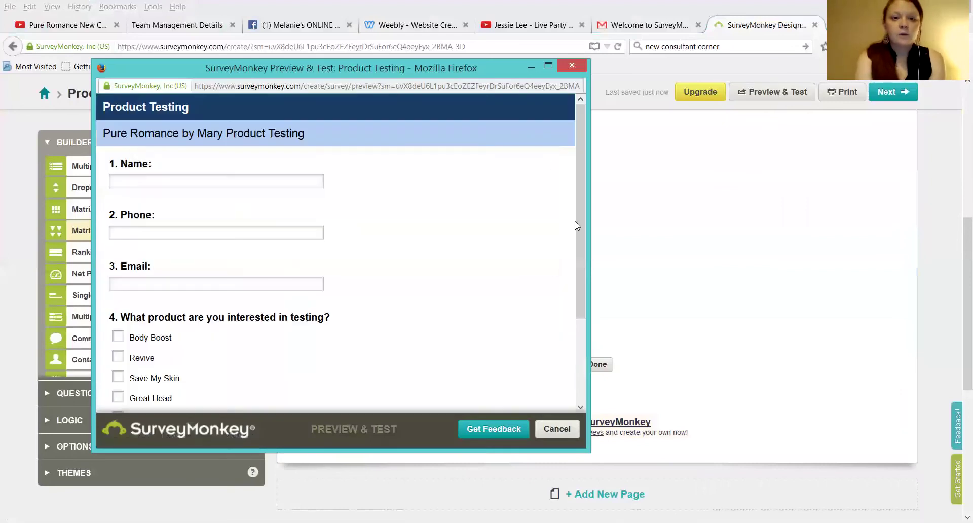
left_click_drag(579, 230, 582, 267)
left_click(219, 128)
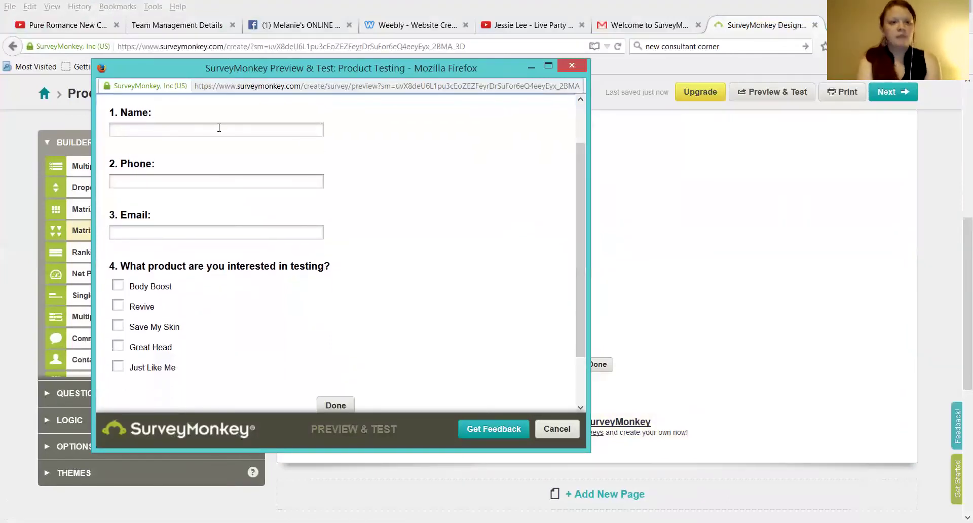
type("Mary")
key("Tab")
type("2925u8579")
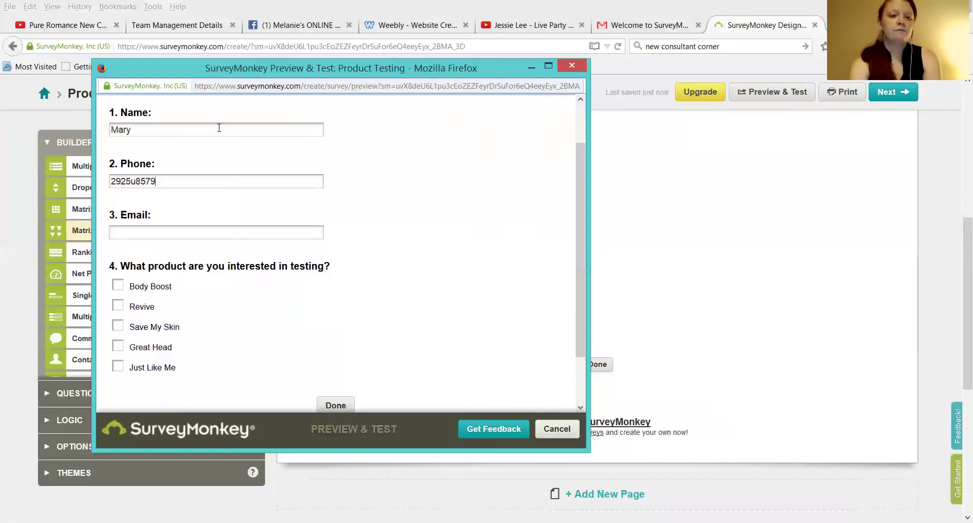
key("Tab")
type("aief;ajd f")
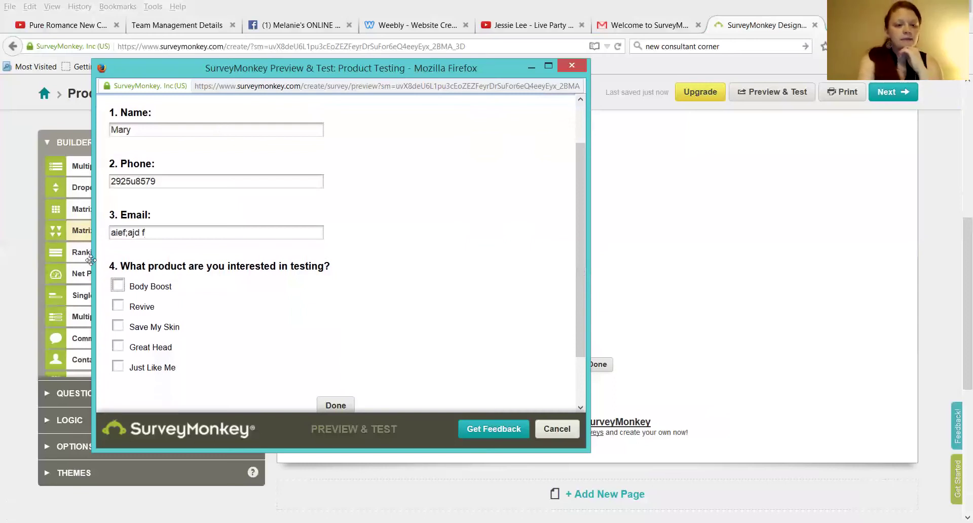
Step: Submit the test response with Body Boost and Just Like Me selected, and close the preview
left_click(117, 286)
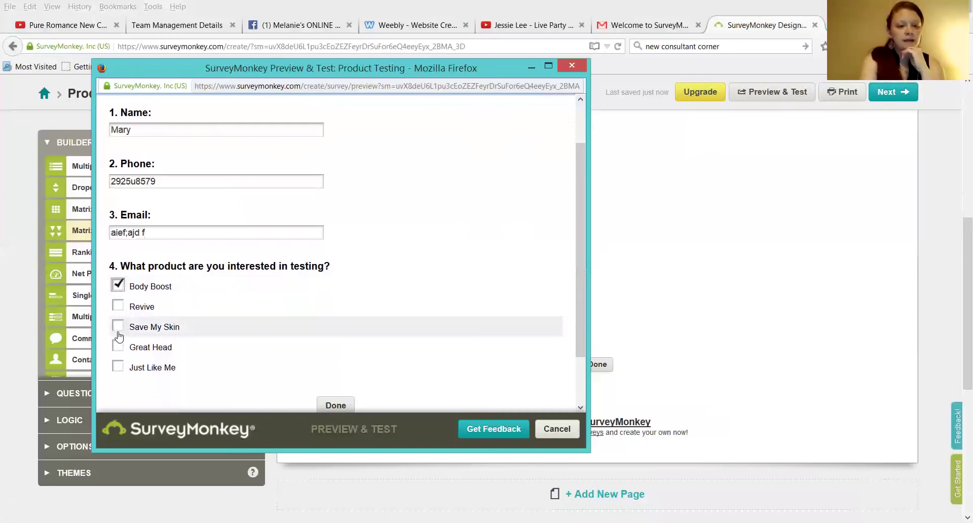
left_click(118, 366)
left_click(335, 405)
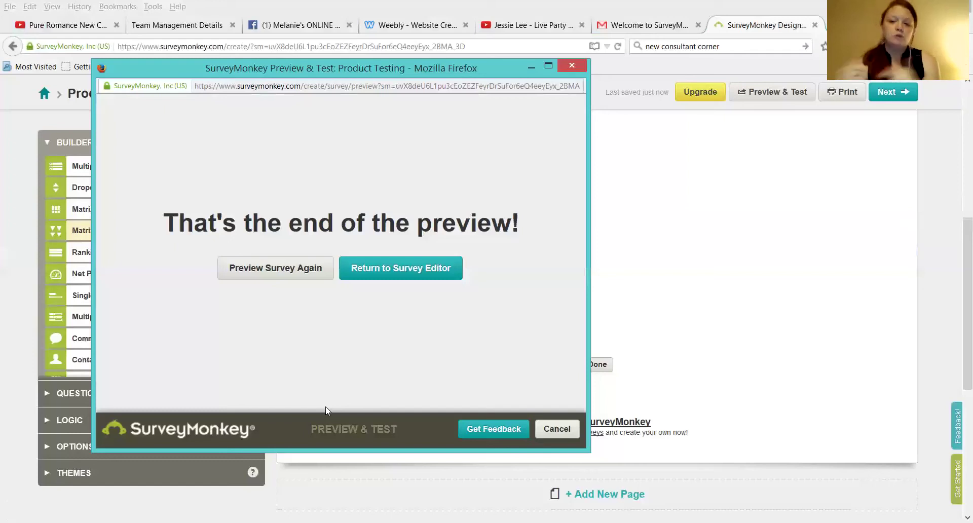
left_click(558, 428)
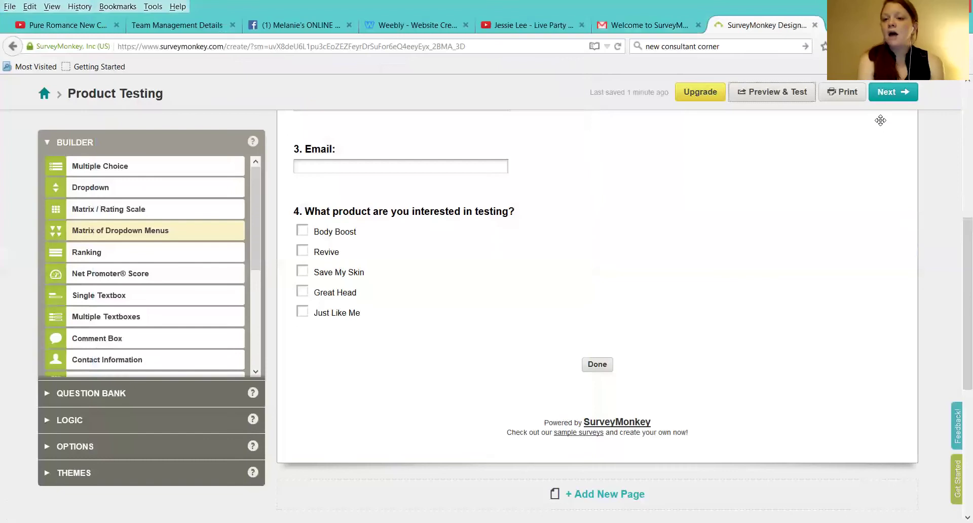